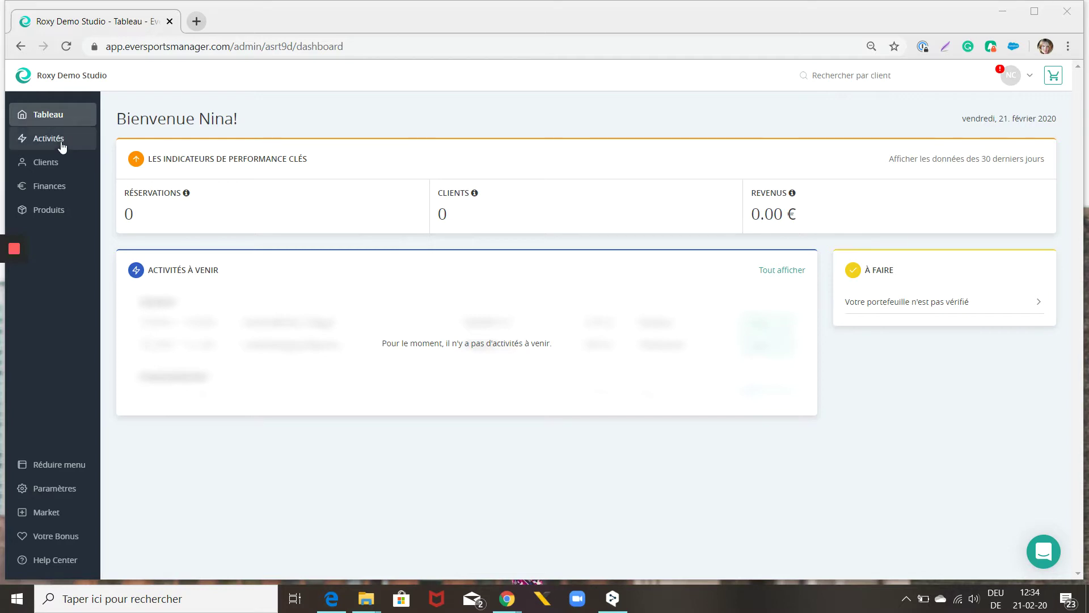
Step: Review which activity types can be displayed as separate tabs in the activities area, then close the overview without changes
{"action": "left_click", "coordinate": [61, 145]}
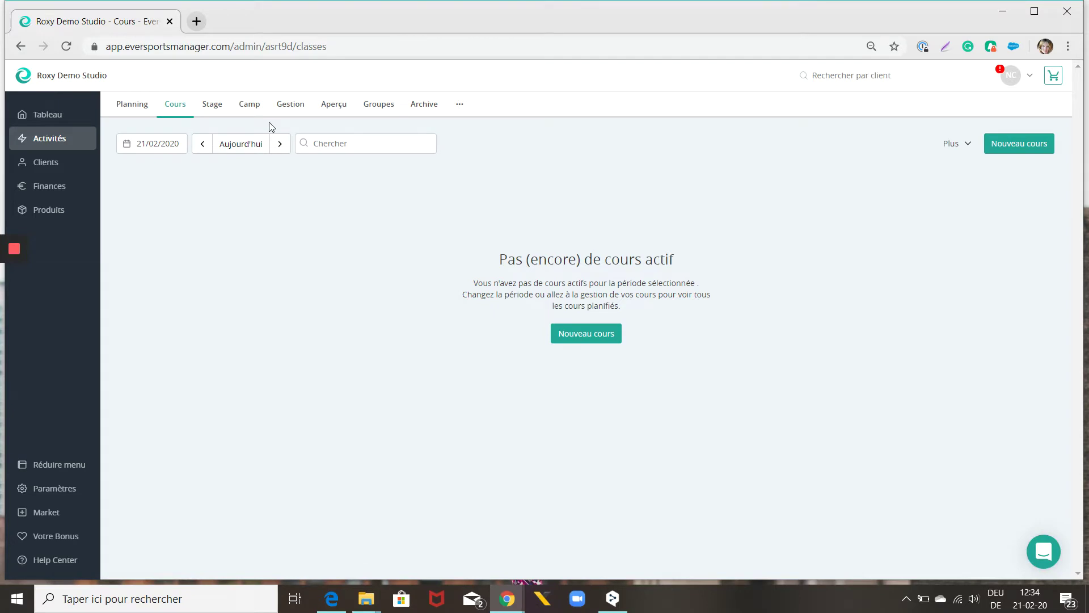
{"action": "left_click", "coordinate": [460, 106]}
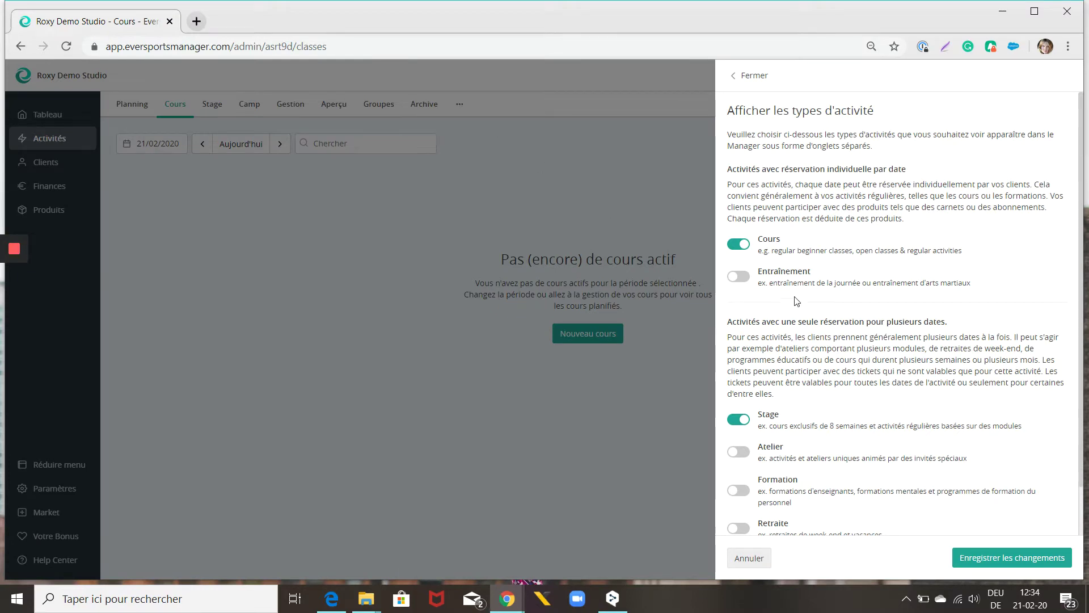
{"action": "scroll", "coordinate": [844, 401], "scroll_direction": "down", "scroll_amount": 1}
{"action": "scroll", "coordinate": [847, 403], "scroll_direction": "down", "scroll_amount": 2}
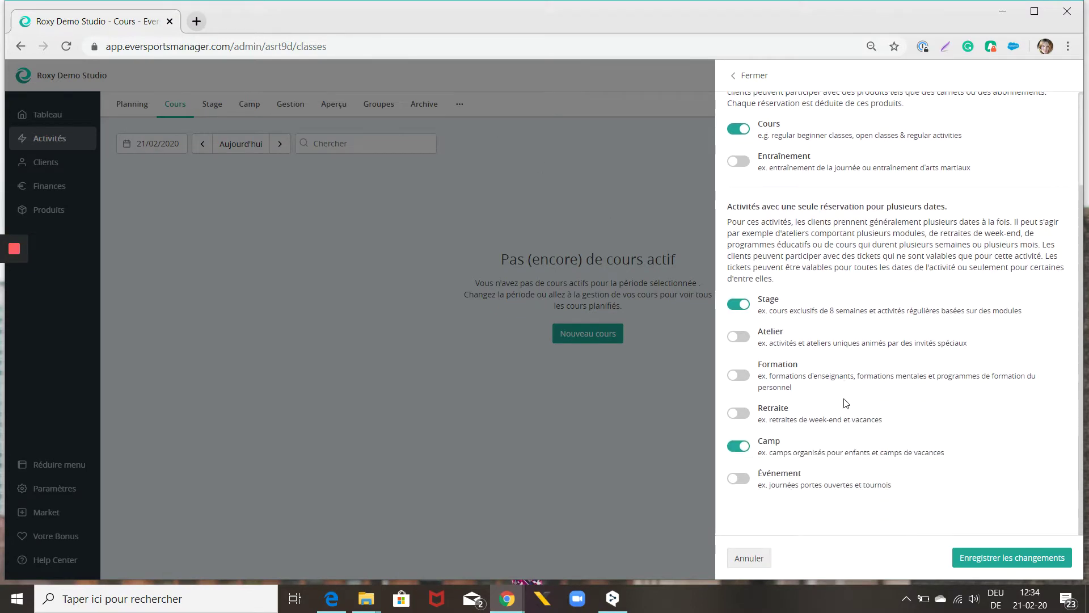
{"action": "scroll", "coordinate": [847, 403], "scroll_direction": "up", "scroll_amount": 2}
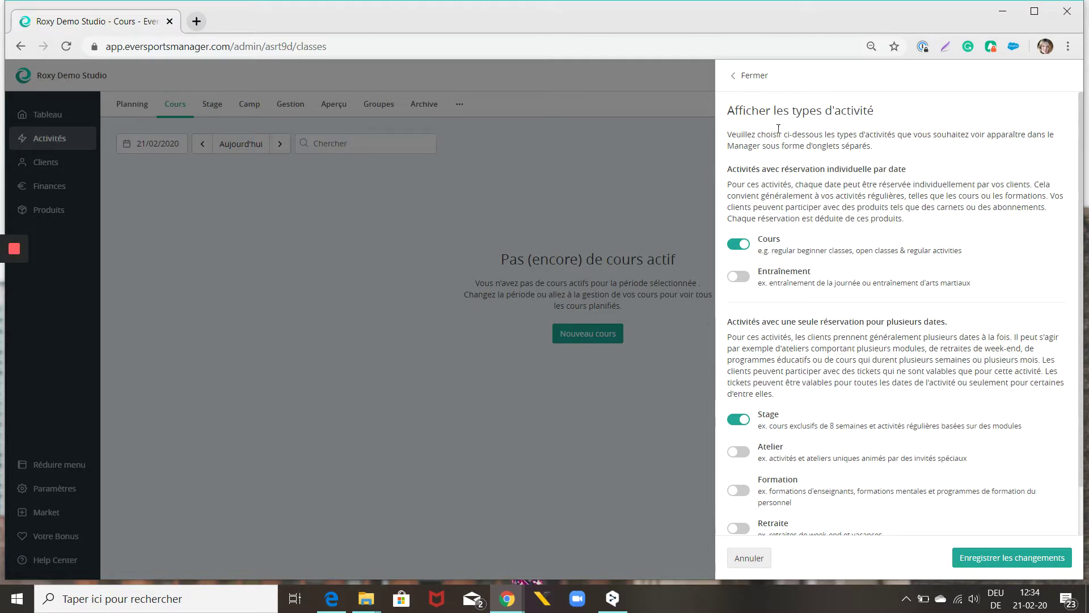
{"action": "left_click", "coordinate": [755, 76]}
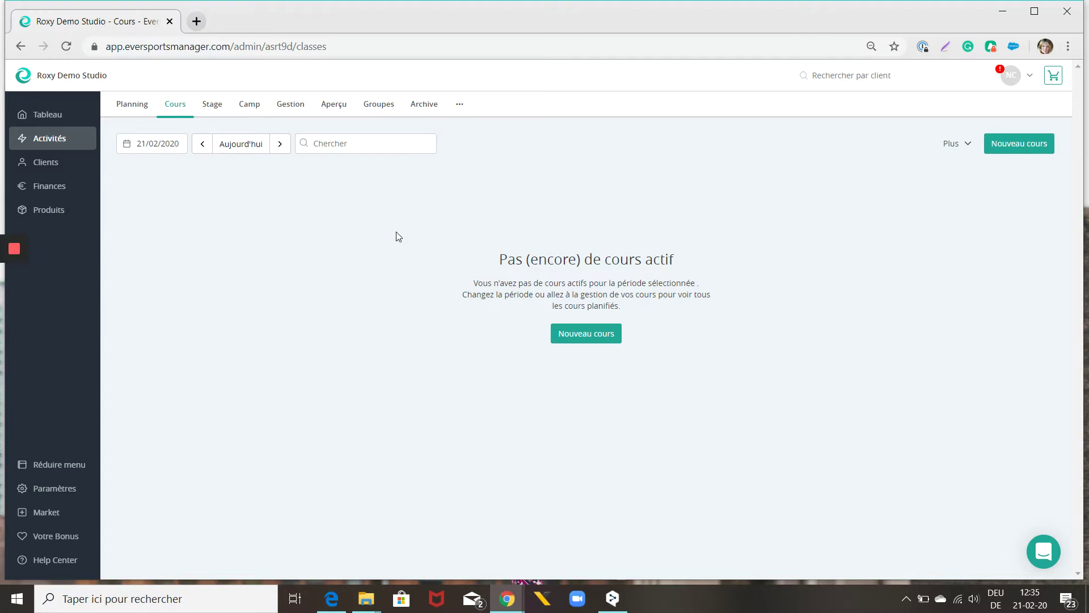
Step: Create an activity group named "Yoga" with the light blue group colour #80a0f1
{"action": "left_click", "coordinate": [377, 112]}
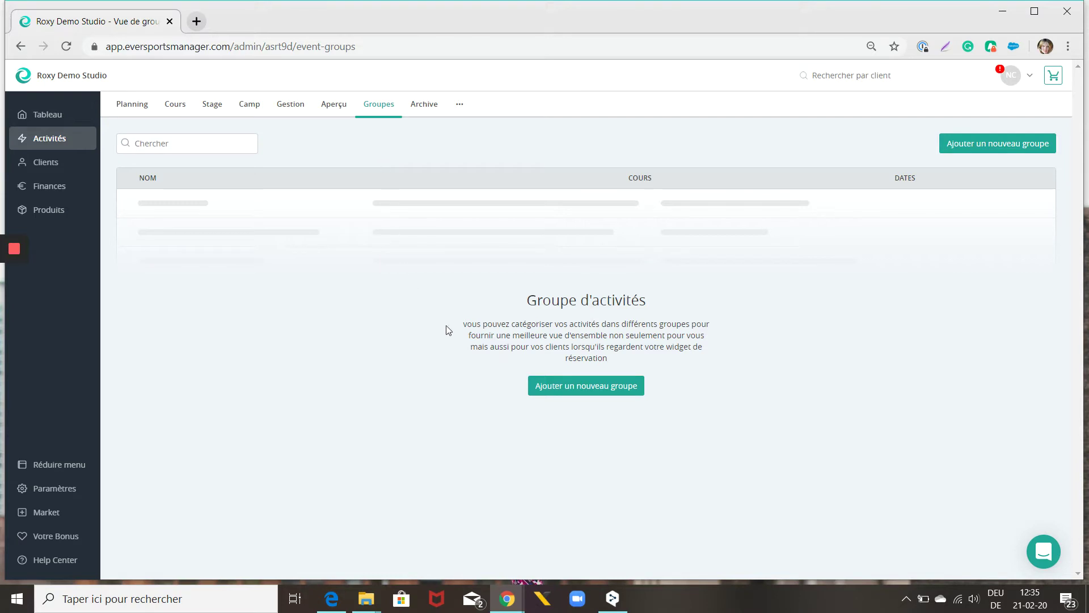
{"action": "left_click", "coordinate": [590, 390]}
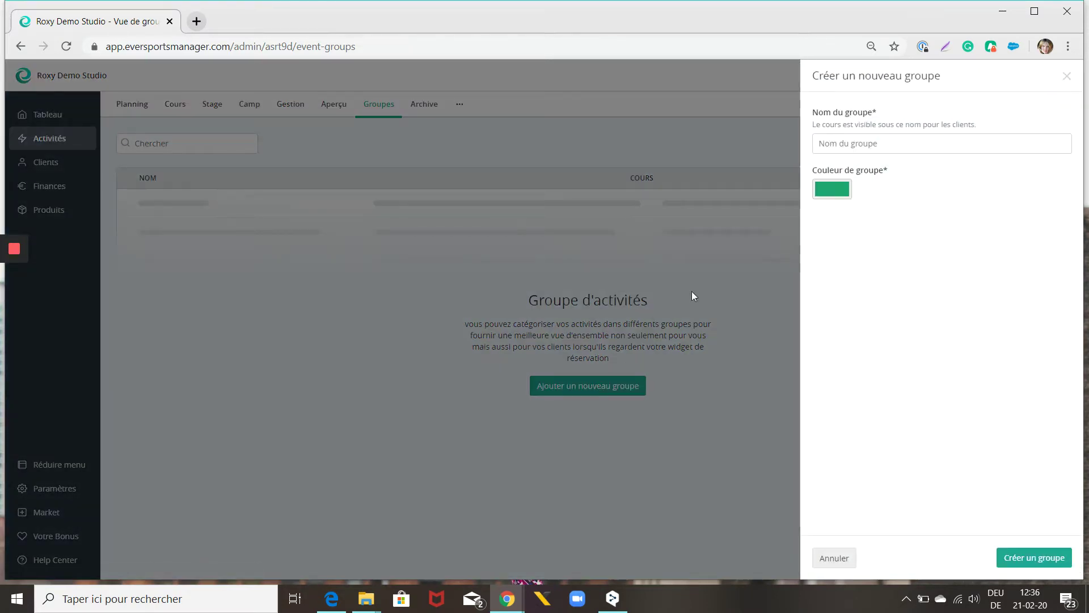
{"action": "left_click", "coordinate": [900, 146]}
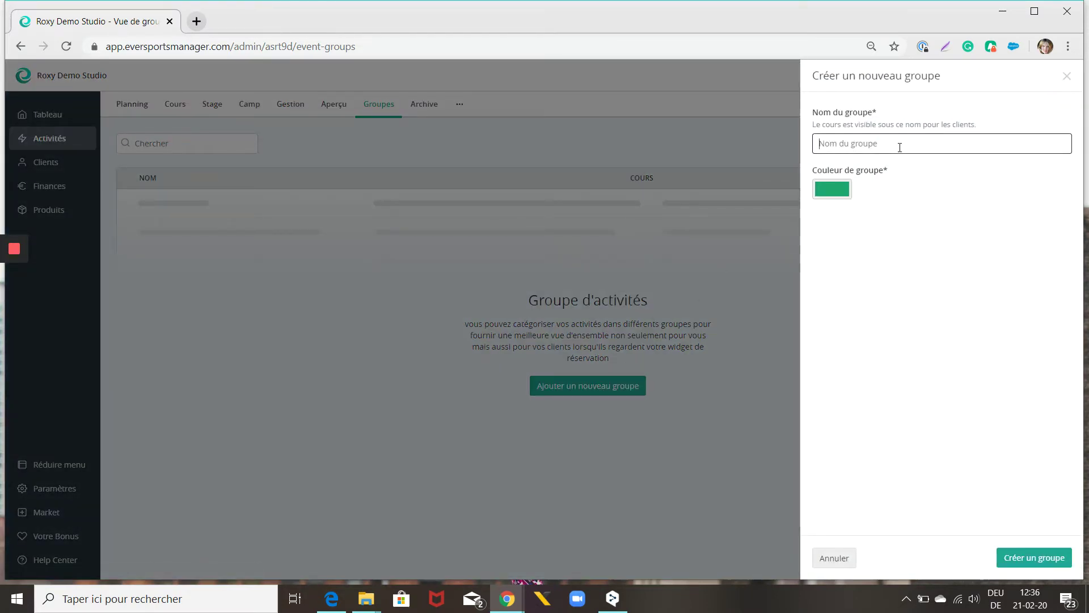
{"action": "type", "text": "Yoga"}
{"action": "left_click", "coordinate": [832, 195]}
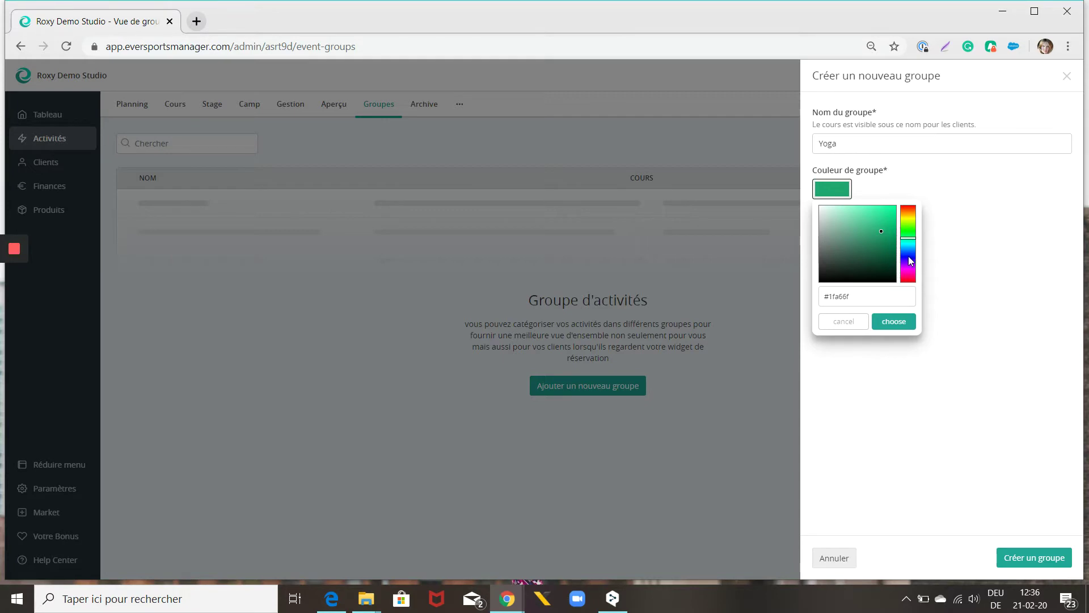
{"action": "left_click", "coordinate": [909, 253]}
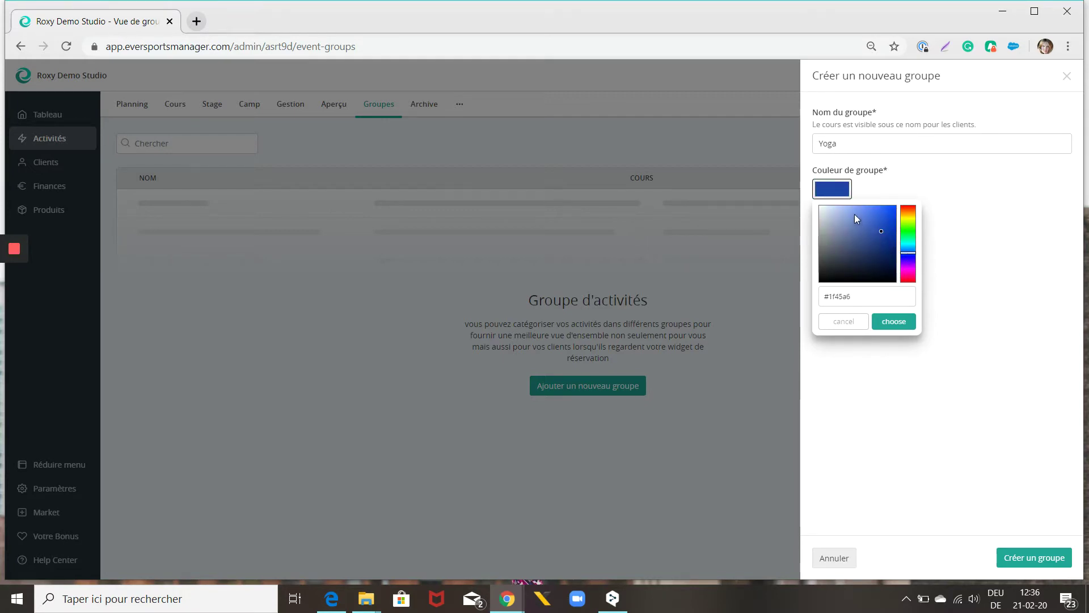
{"action": "left_click", "coordinate": [855, 209]}
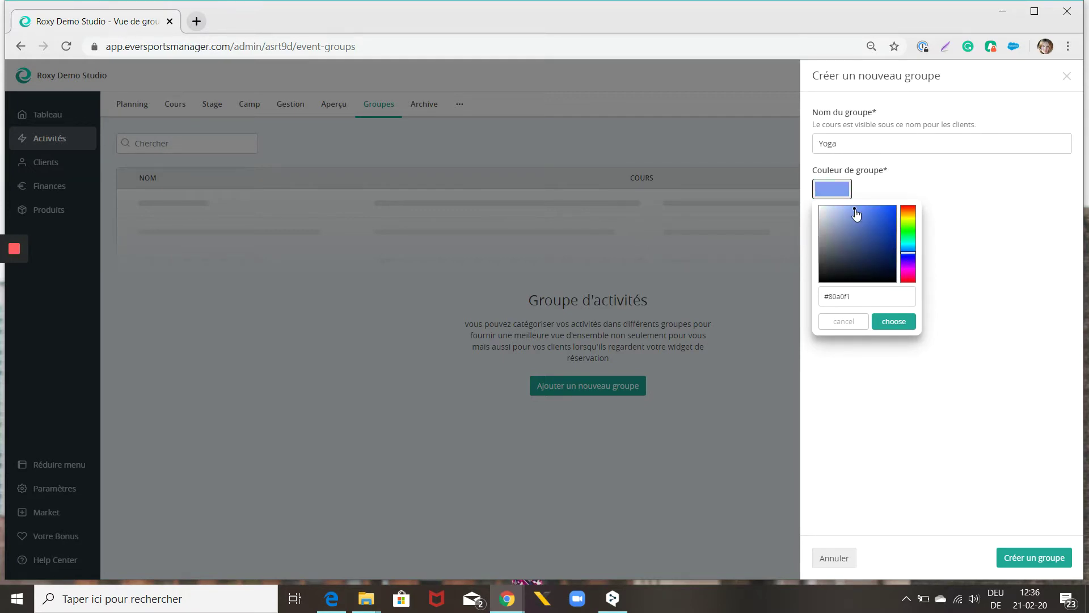
{"action": "left_click", "coordinate": [895, 322]}
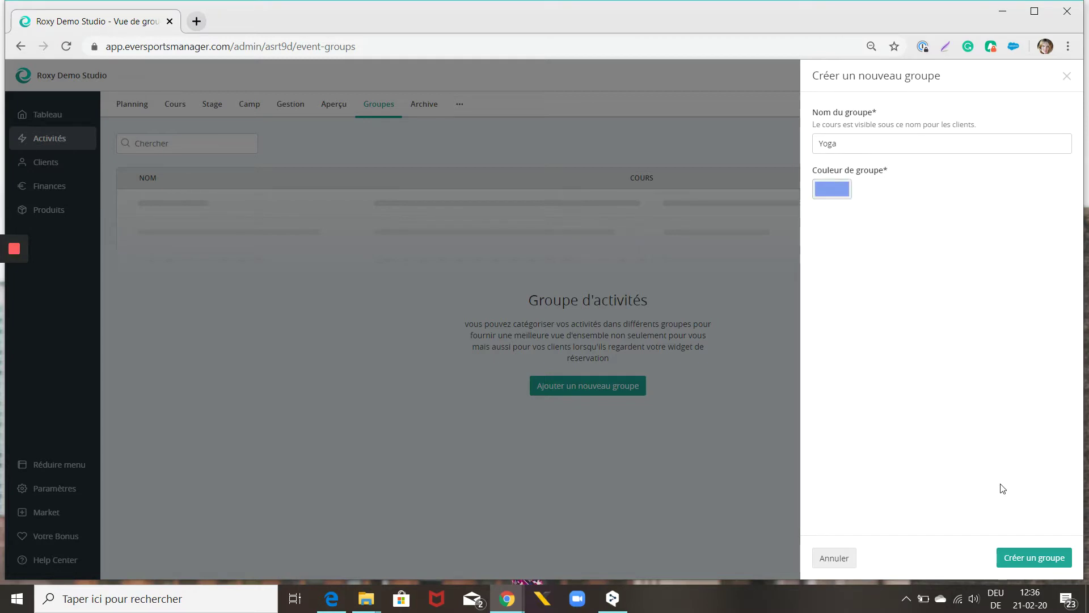
{"action": "left_click", "coordinate": [1036, 559]}
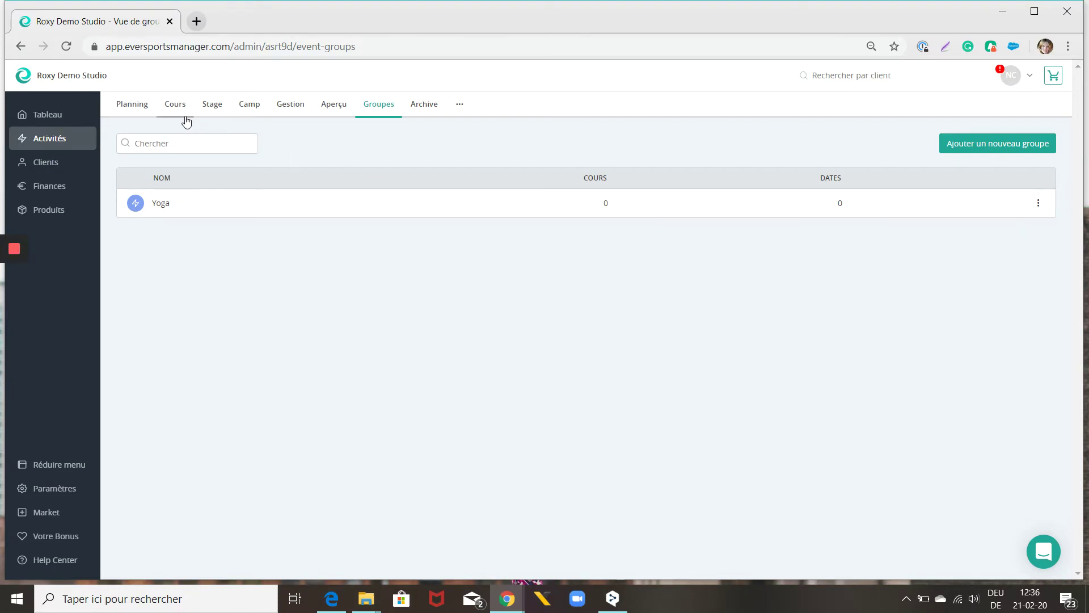
Step: Start a new course and name it "Hatha Yoga"
{"action": "left_click", "coordinate": [174, 104]}
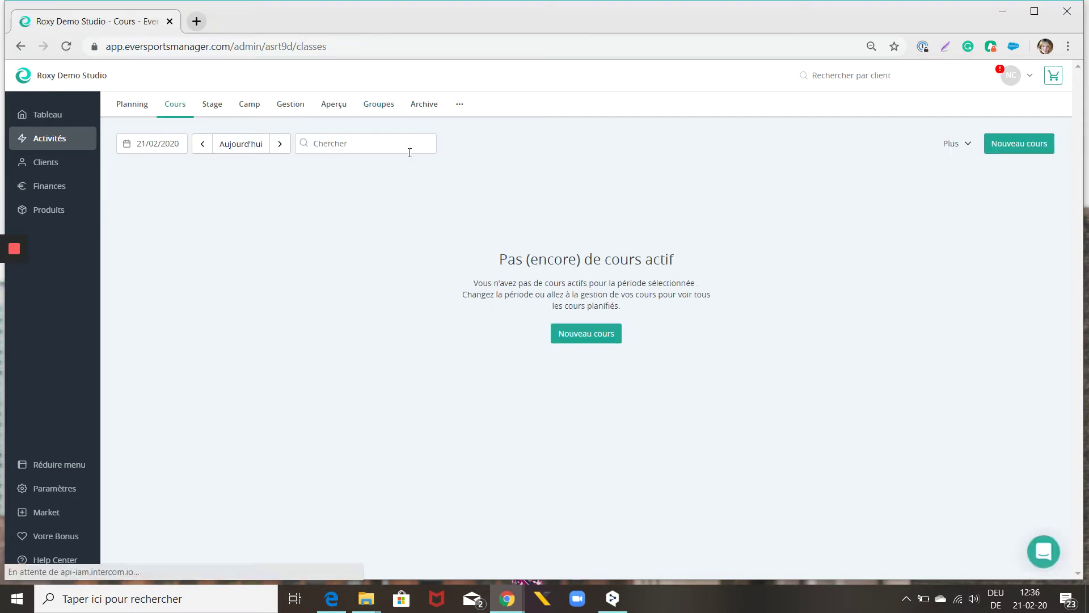
{"action": "left_click", "coordinate": [589, 335]}
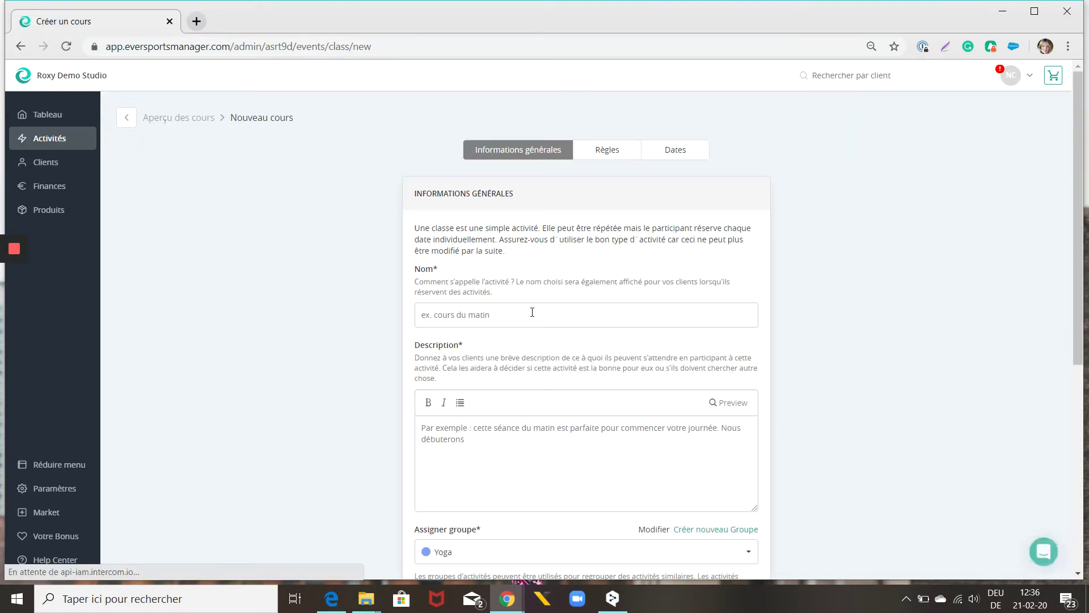
{"action": "left_click", "coordinate": [533, 312]}
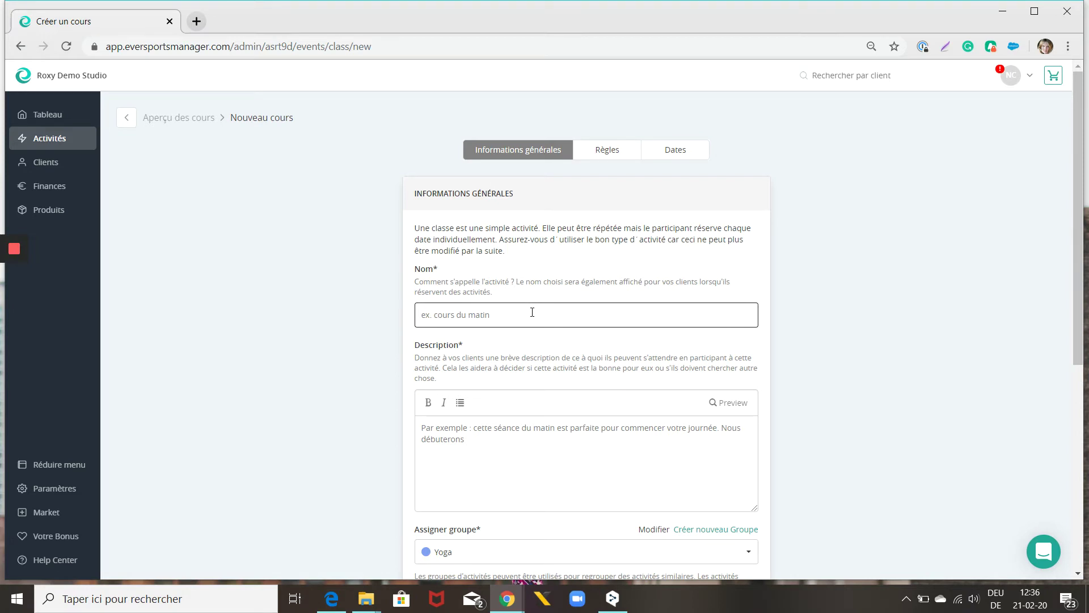
{"action": "type", "text": "Y"}
{"action": "key", "text": "BackSpace"}
{"action": "type", "text": "Hatha Yoga"}
Step: Enter "Yoga..." as the course description
{"action": "scroll", "coordinate": [532, 312], "scroll_direction": "down", "scroll_amount": 2}
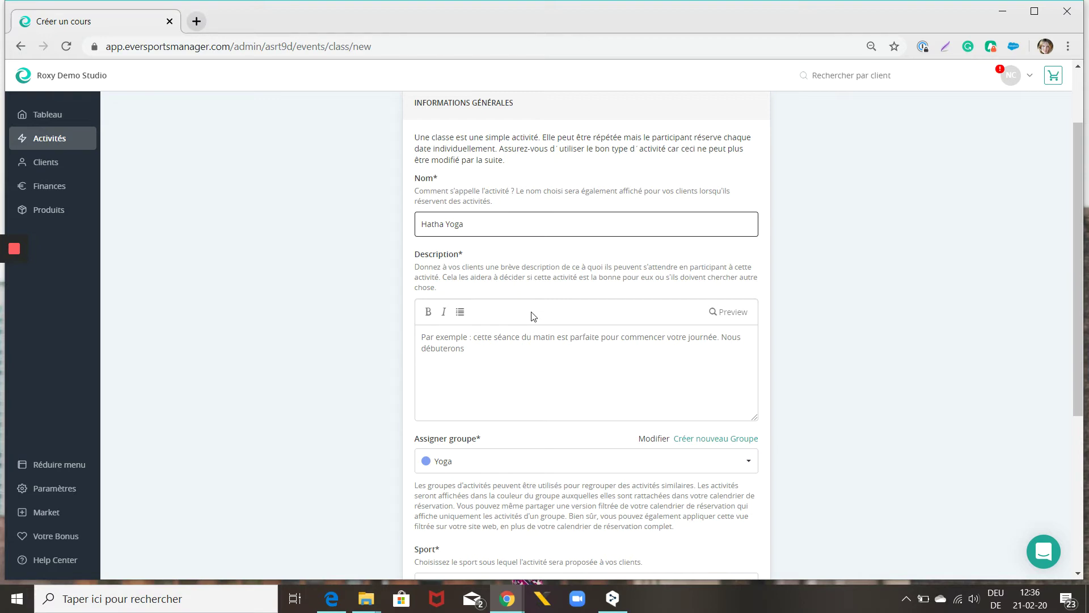
{"action": "left_click", "coordinate": [465, 369]}
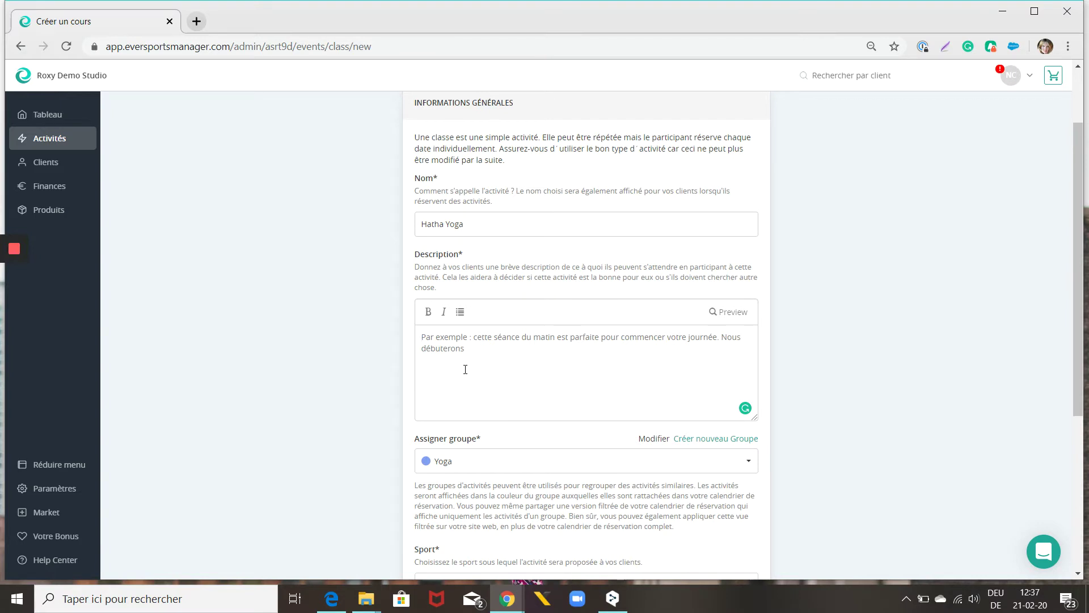
{"action": "type", "text": "Yo"}
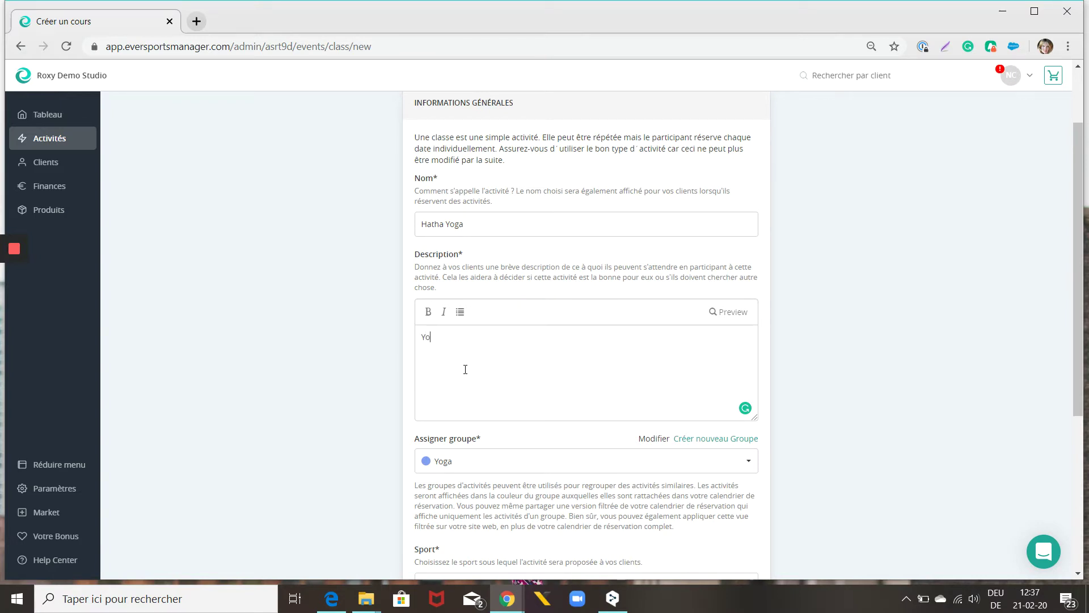
{"action": "type", "text": "ga..."}
Step: Choose Yoga as the sport under which the course is offered
{"action": "scroll", "coordinate": [465, 370], "scroll_direction": "down", "scroll_amount": 2}
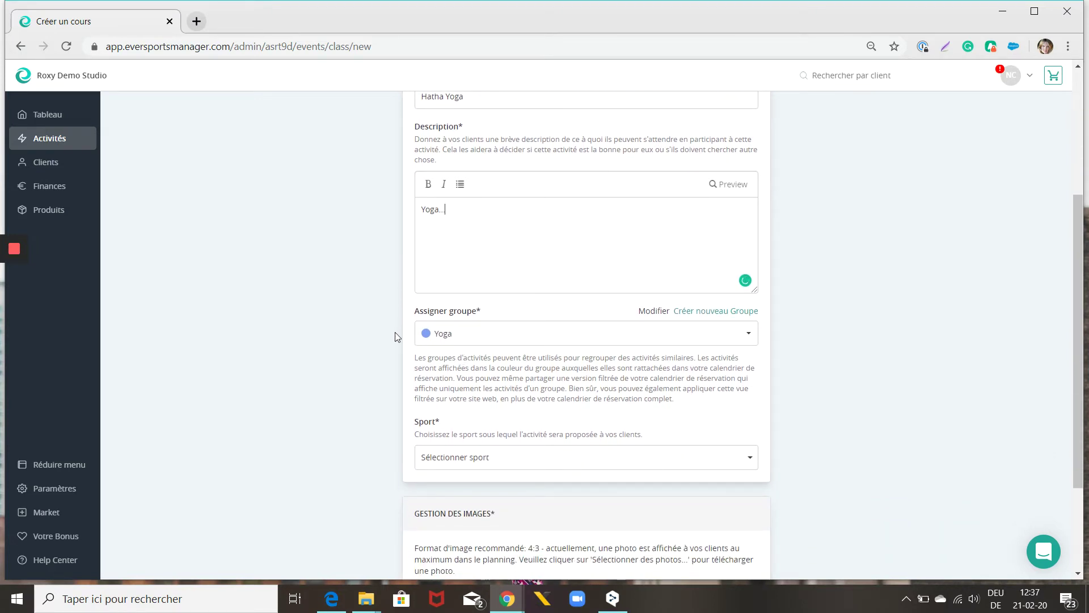
{"action": "scroll", "coordinate": [405, 348], "scroll_direction": "down", "scroll_amount": 1}
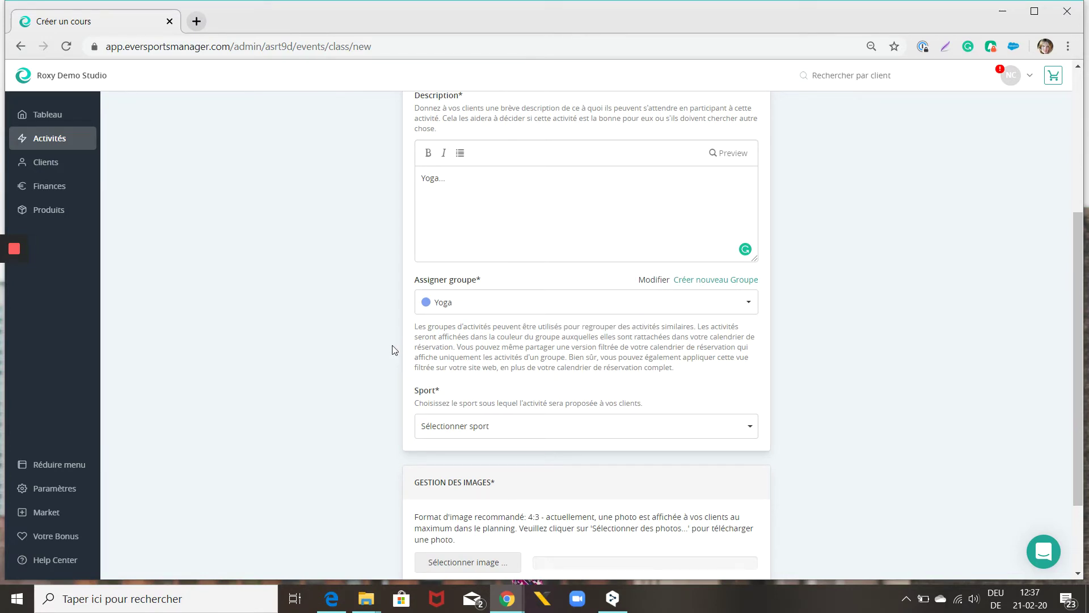
{"action": "scroll", "coordinate": [392, 345], "scroll_direction": "down", "scroll_amount": 2}
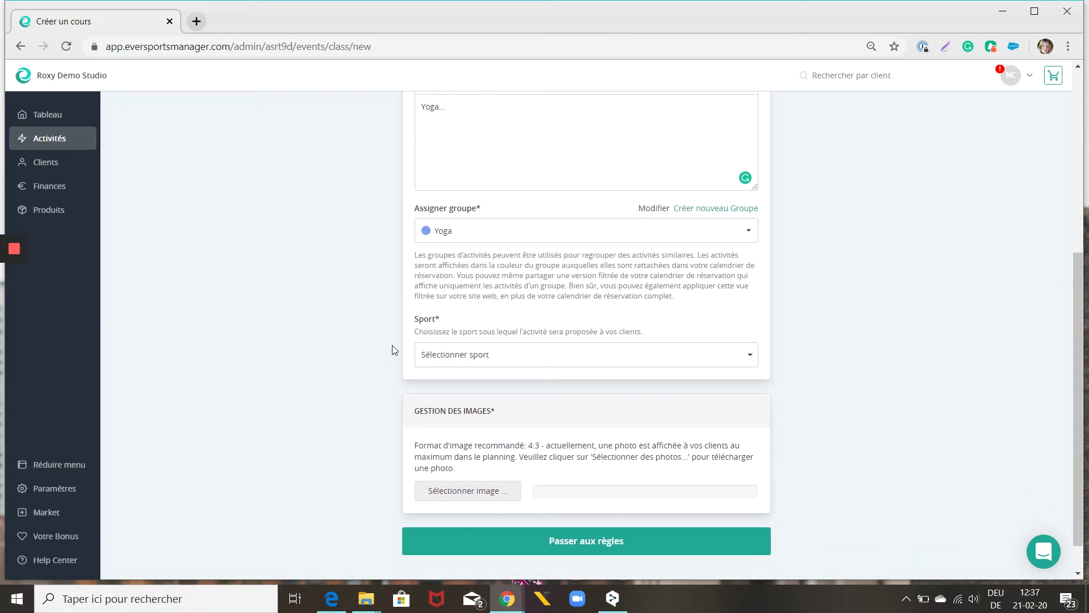
{"action": "left_click", "coordinate": [473, 350]}
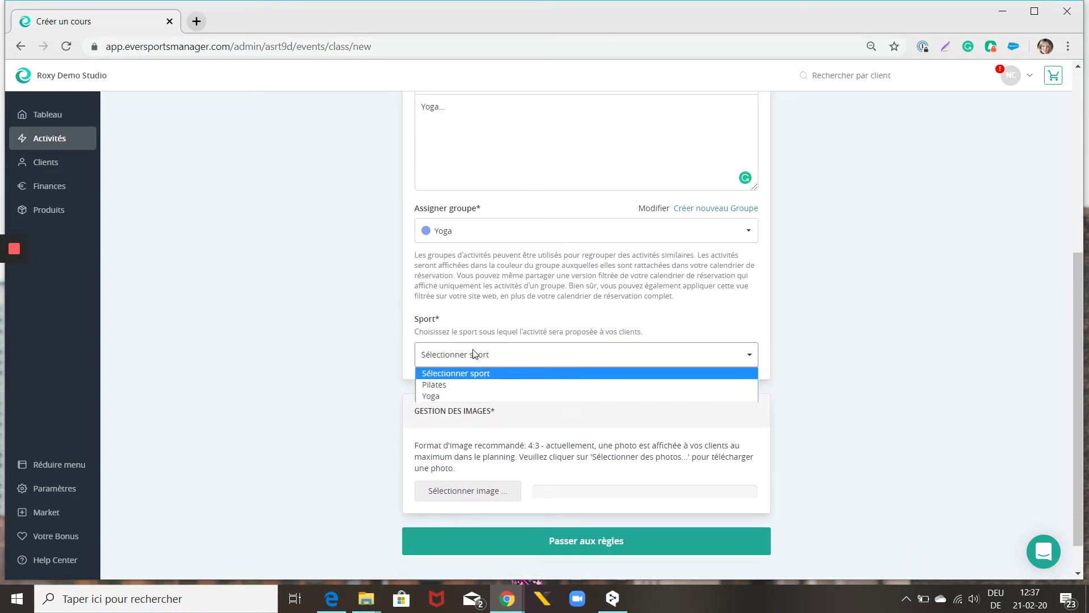
{"action": "left_click", "coordinate": [461, 397]}
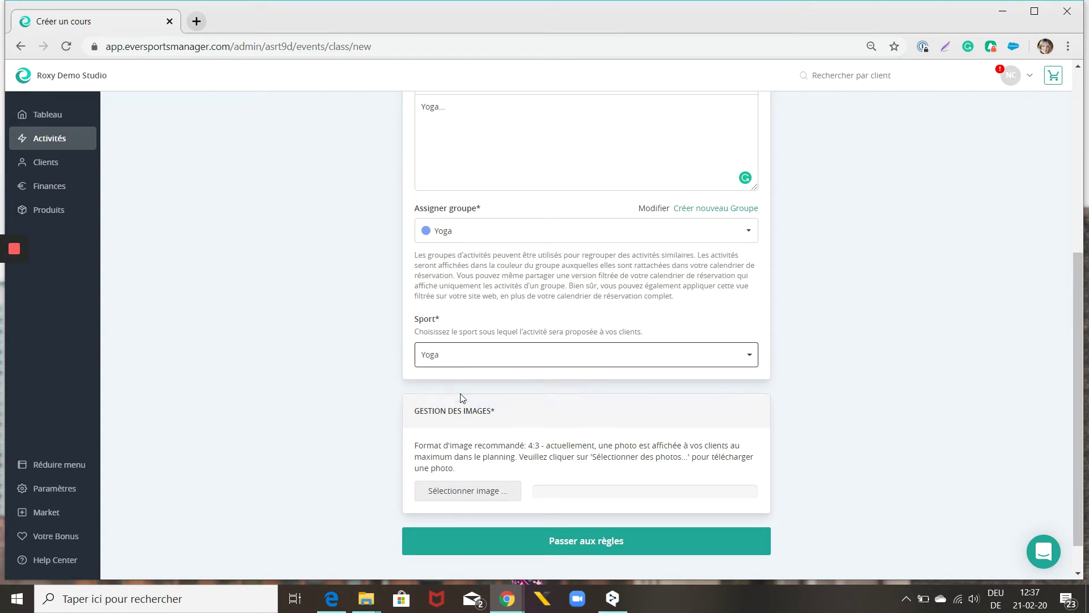
Step: Upload the picture balance-body-exercise-374101 from the Images folder as the course image
{"action": "scroll", "coordinate": [366, 386], "scroll_direction": "down", "scroll_amount": 2}
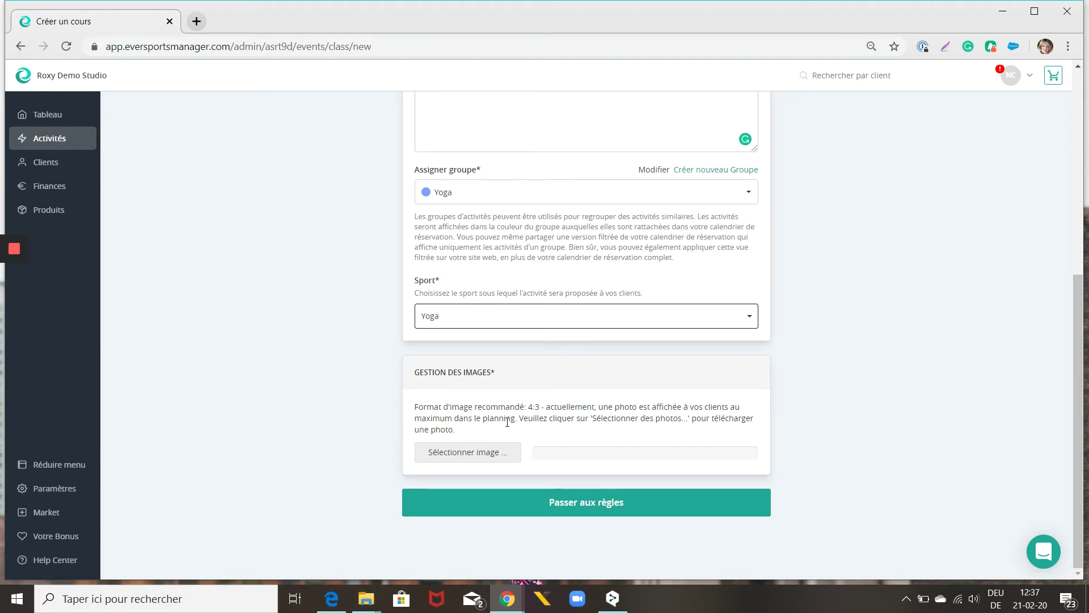
{"action": "left_click", "coordinate": [499, 454]}
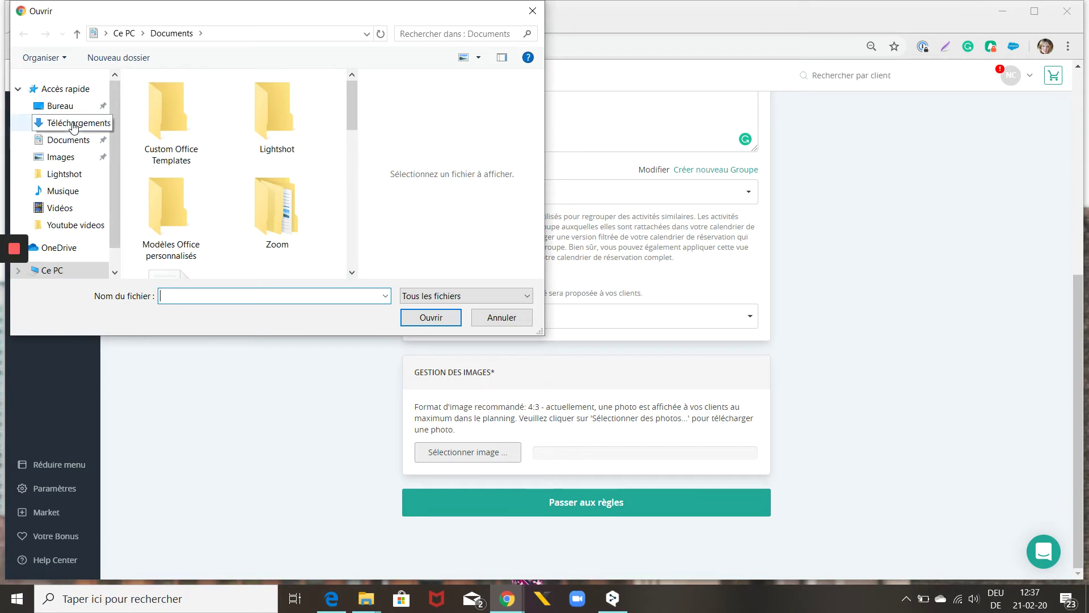
{"action": "left_click", "coordinate": [71, 161]}
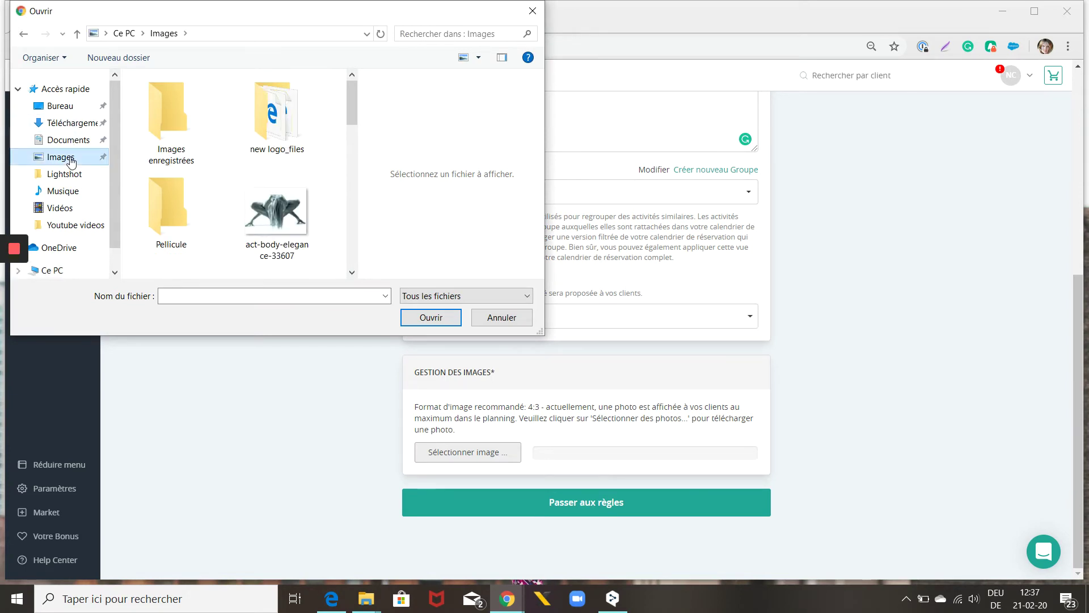
{"action": "scroll", "coordinate": [195, 218], "scroll_direction": "down", "scroll_amount": 3}
{"action": "scroll", "coordinate": [195, 219], "scroll_direction": "down", "scroll_amount": 1}
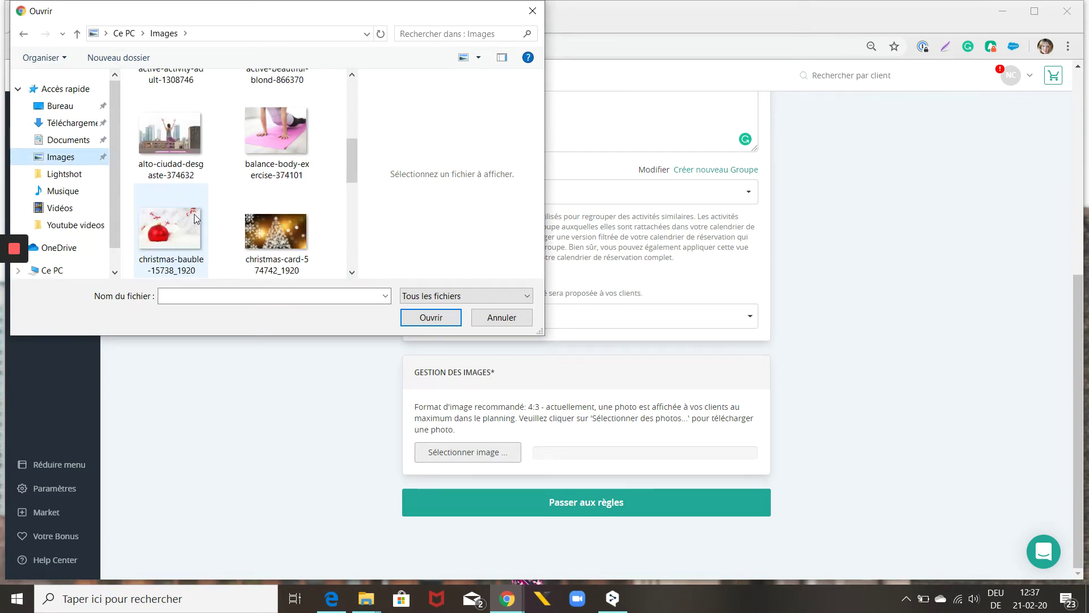
{"action": "left_click", "coordinate": [284, 148]}
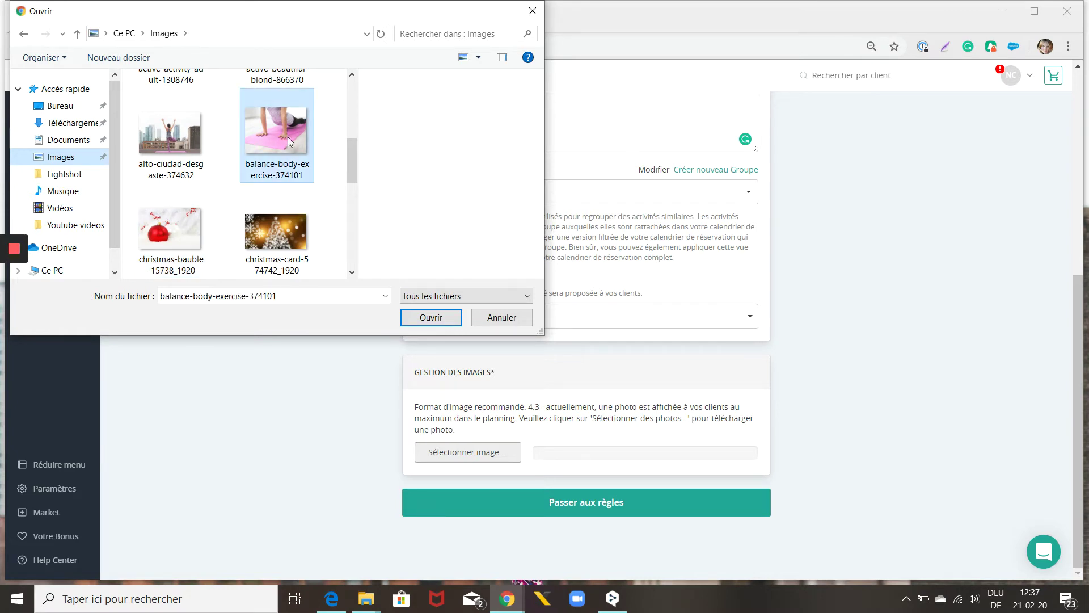
{"action": "left_click", "coordinate": [430, 316]}
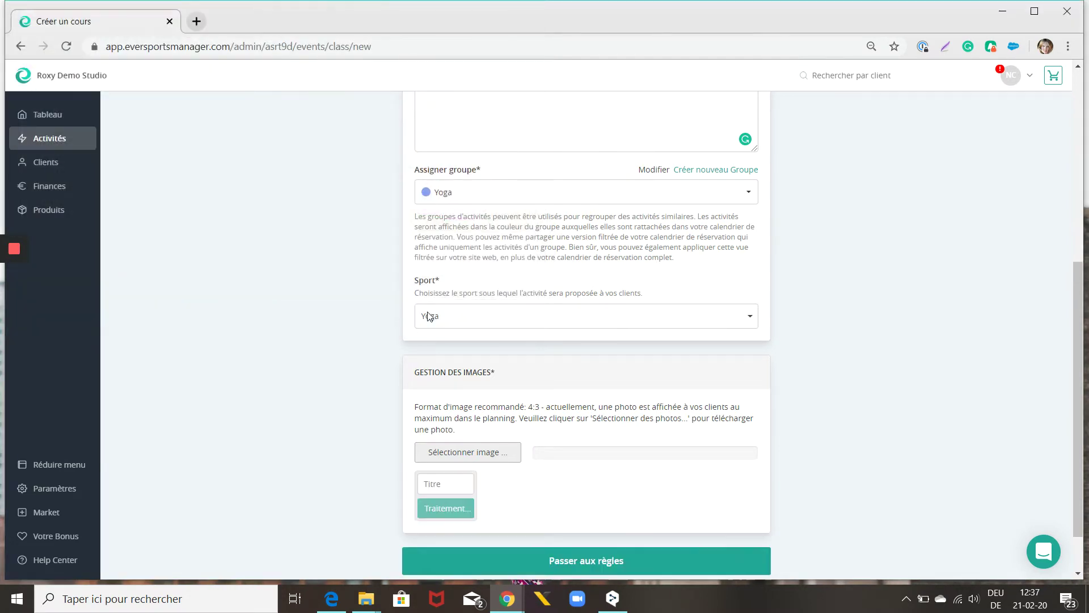
{"action": "scroll", "coordinate": [352, 414], "scroll_direction": "down", "scroll_amount": 2}
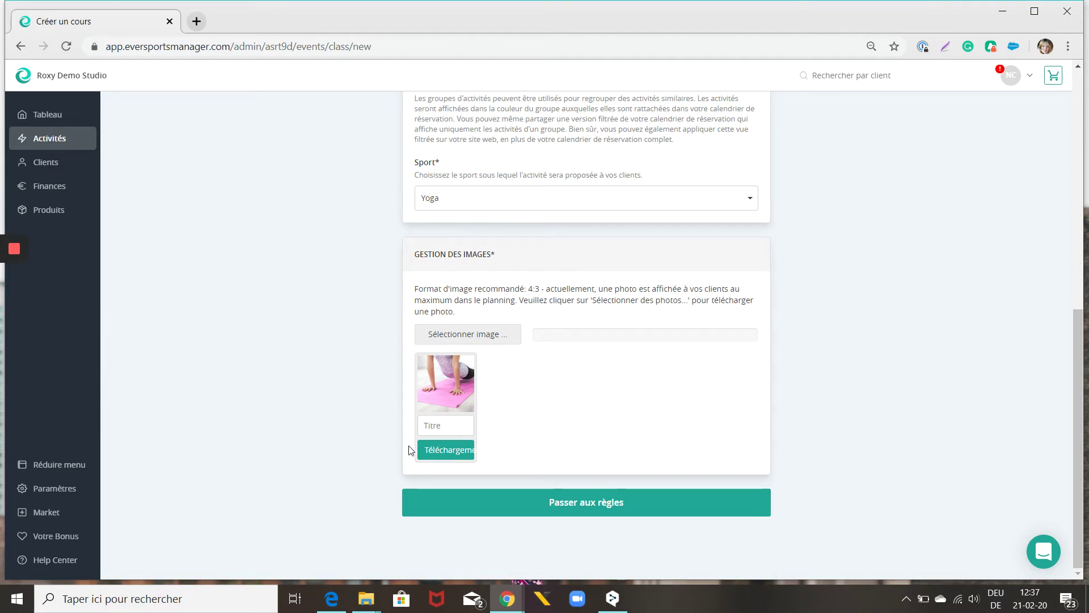
{"action": "left_click", "coordinate": [454, 451]}
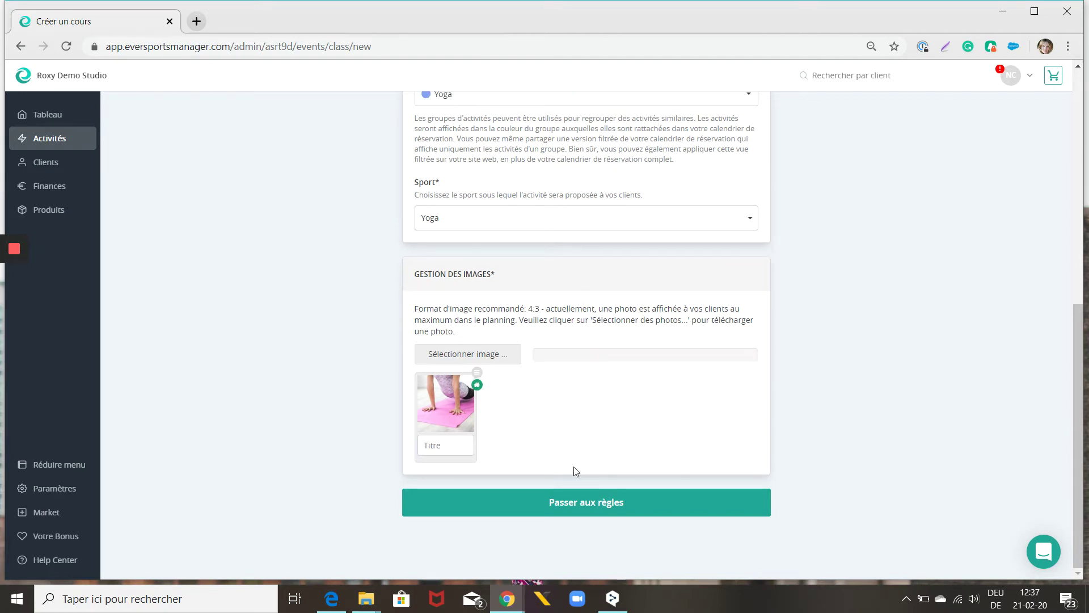
Step: Proceed to the course rules and allow registration with the "Carnet de 10 cours" product
{"action": "left_click", "coordinate": [601, 510]}
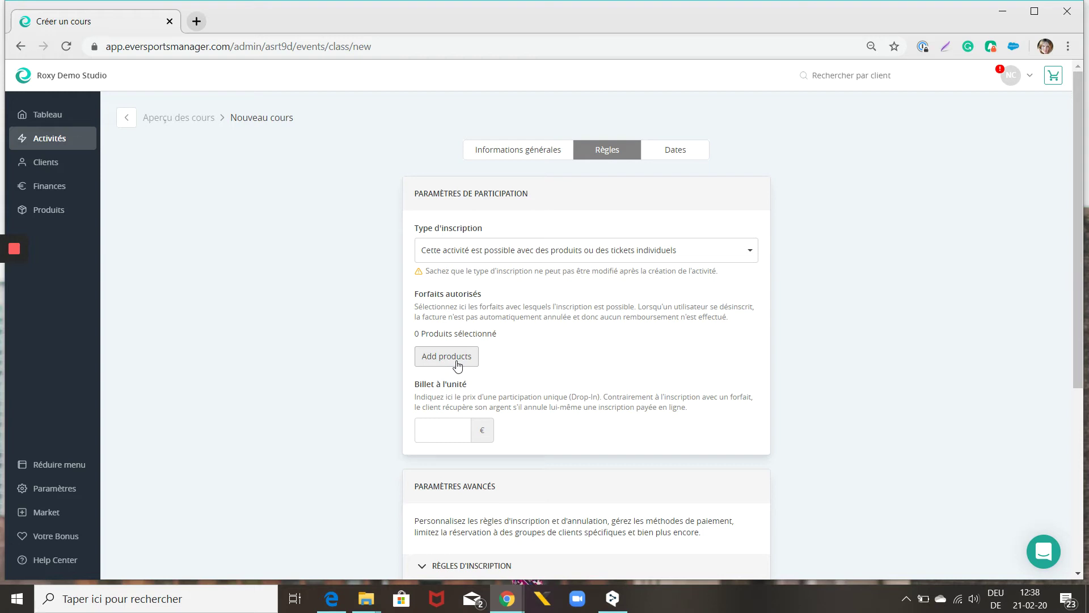
{"action": "left_click", "coordinate": [457, 362]}
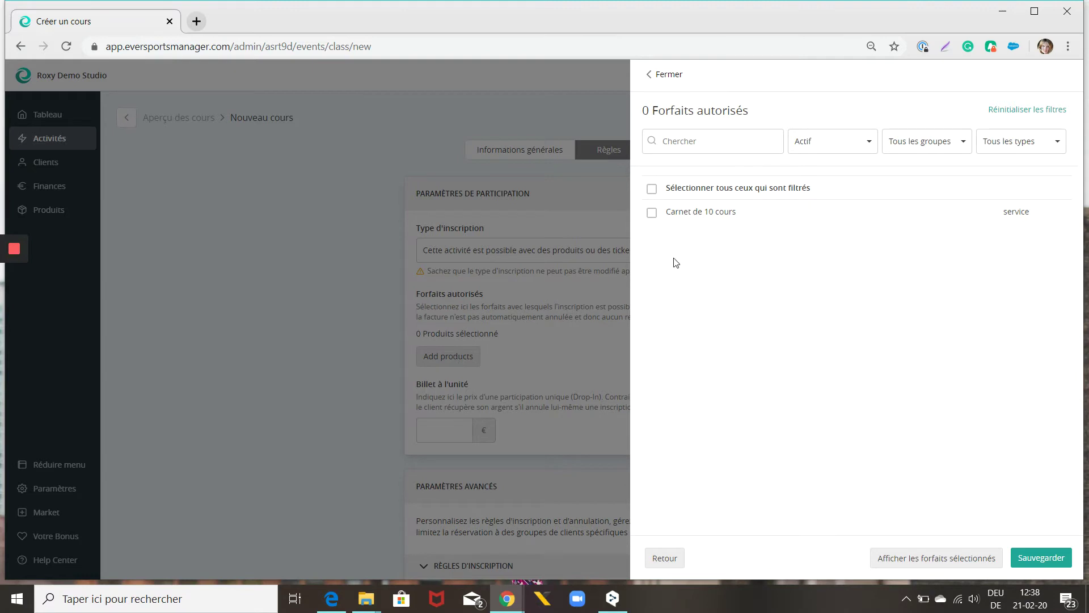
{"action": "left_click", "coordinate": [653, 213]}
{"action": "left_click", "coordinate": [1043, 558]}
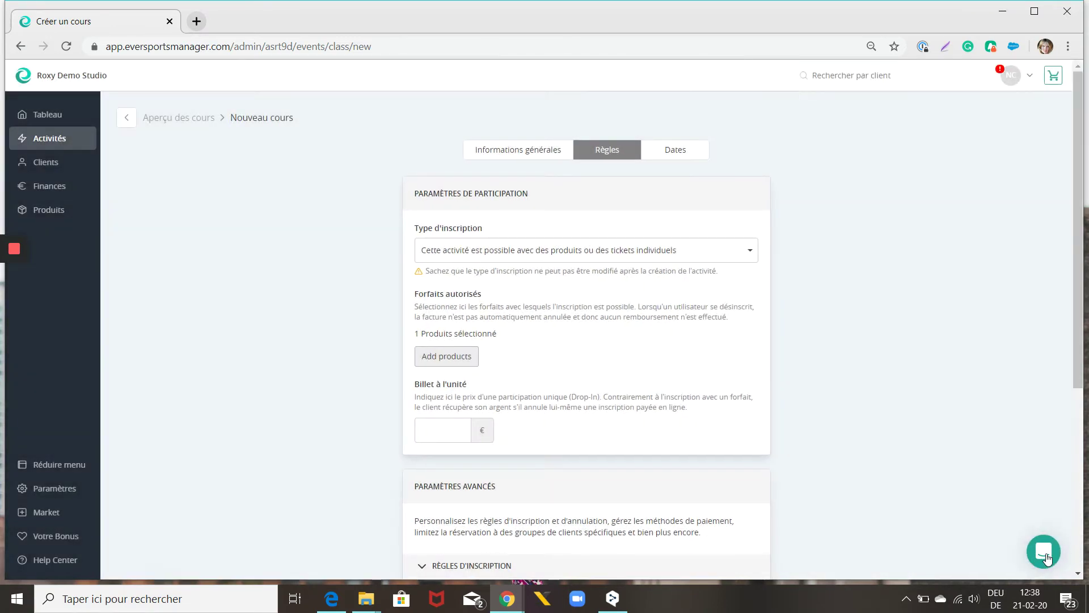
Step: Set the price of a single drop-in ticket for the course to 15 €
{"action": "scroll", "coordinate": [932, 333], "scroll_direction": "down", "scroll_amount": 2}
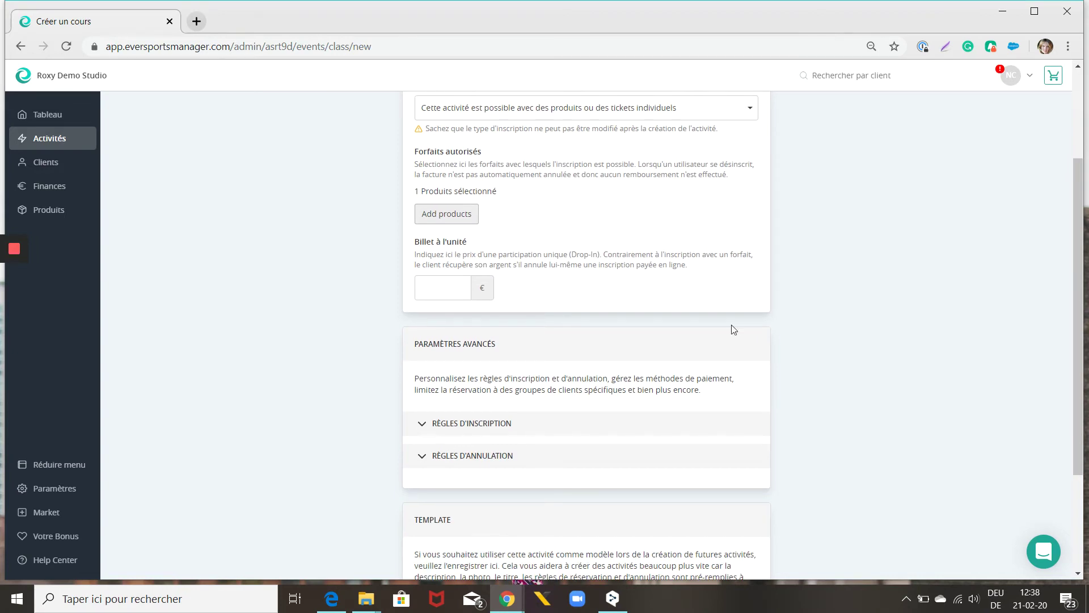
{"action": "left_click", "coordinate": [434, 289]}
{"action": "type", "text": "15"}
{"action": "left_click", "coordinate": [545, 335]}
Step: Mark the course to be saved as a template and proceed to its dates
{"action": "scroll", "coordinate": [545, 336], "scroll_direction": "down", "scroll_amount": 2}
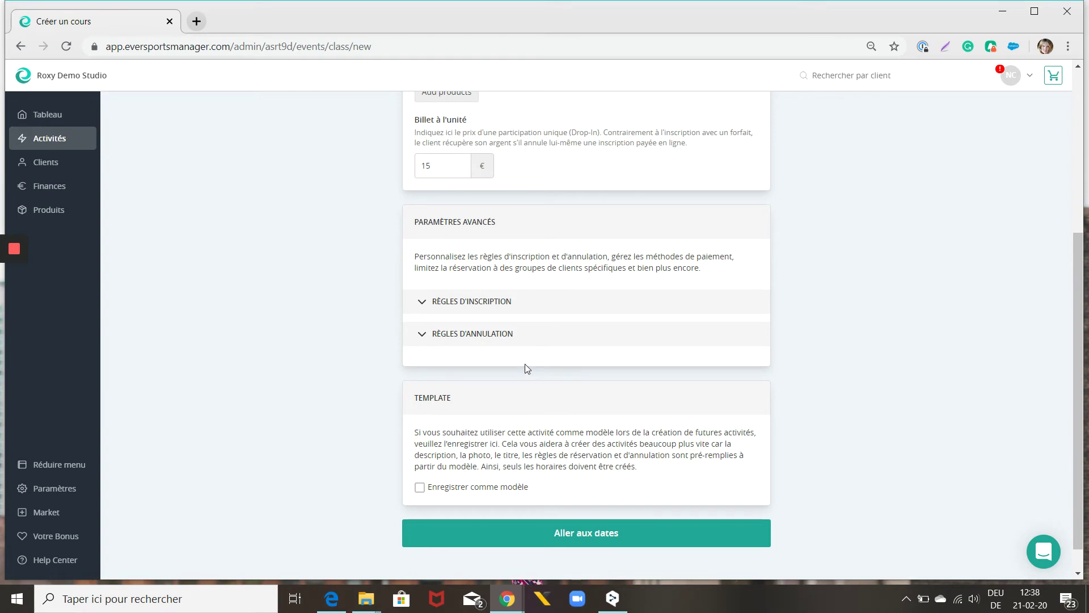
{"action": "scroll", "coordinate": [526, 364], "scroll_direction": "down", "scroll_amount": 1}
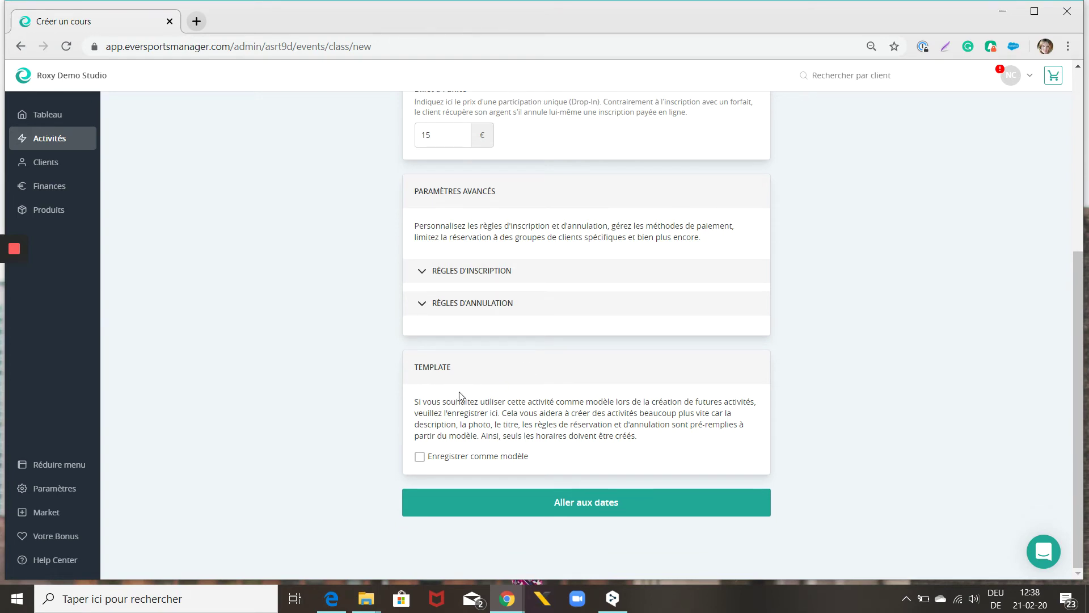
{"action": "left_click", "coordinate": [420, 457]}
{"action": "left_click", "coordinate": [610, 510]}
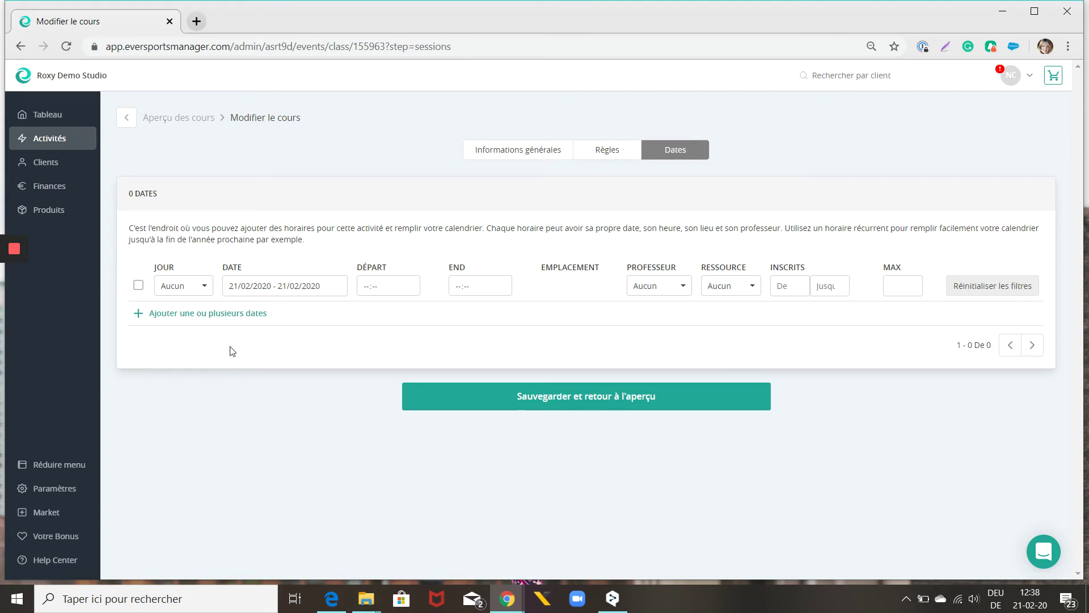
Step: Start adding multiple recurring sessions to the course and set their end date to 30/06/2020
{"action": "left_click", "coordinate": [208, 315]}
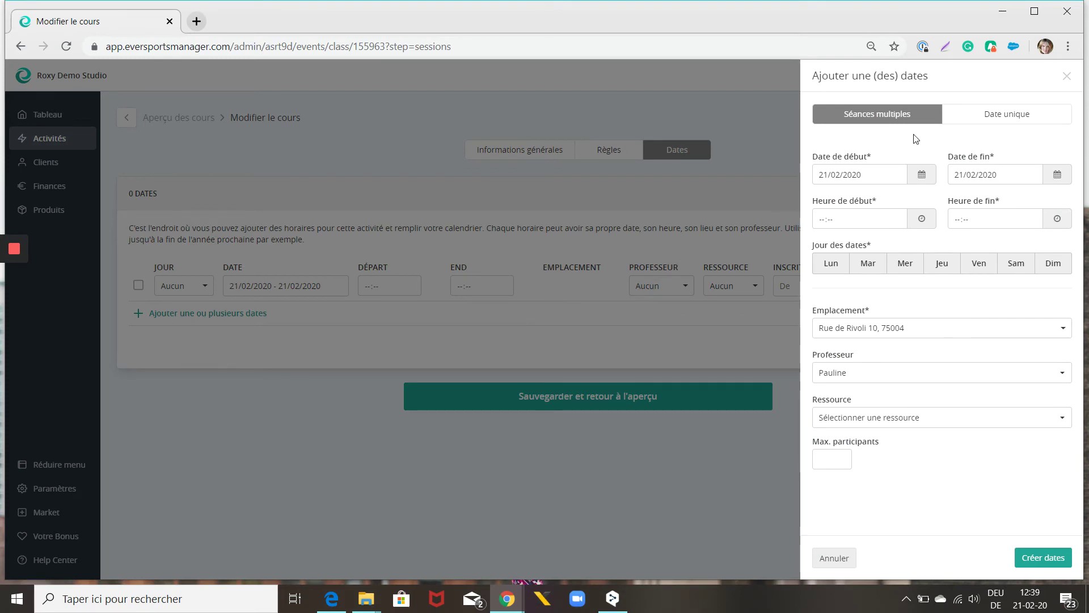
{"action": "left_click", "coordinate": [985, 117]}
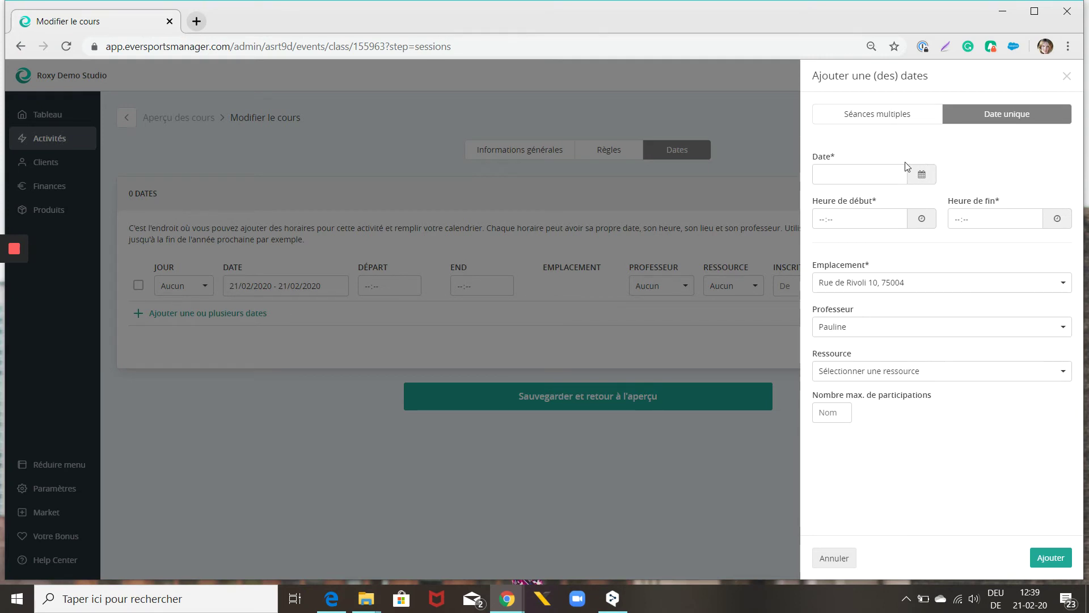
{"action": "left_click", "coordinate": [880, 114]}
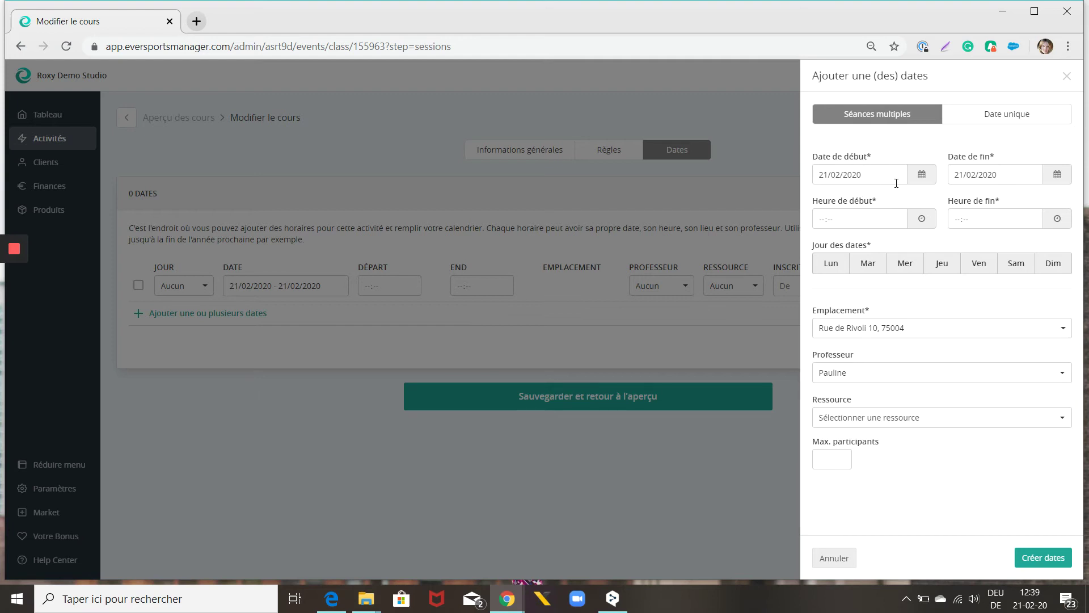
{"action": "left_click", "coordinate": [1056, 174]}
{"action": "left_click", "coordinate": [1072, 200]}
{"action": "left_click", "coordinate": [1072, 200]}
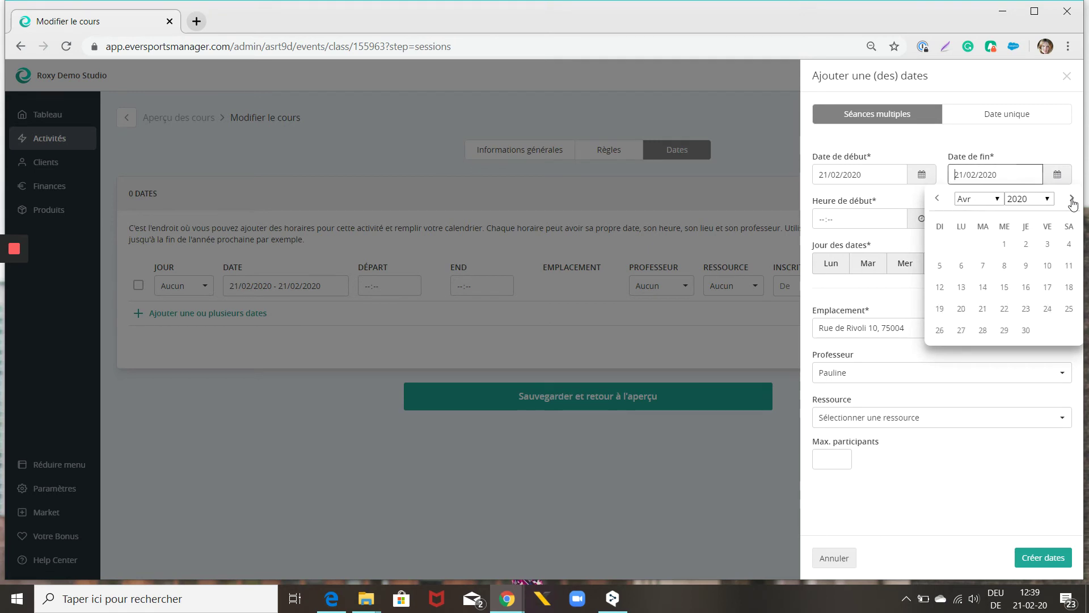
{"action": "left_click", "coordinate": [1072, 200]}
{"action": "left_click", "coordinate": [1073, 200]}
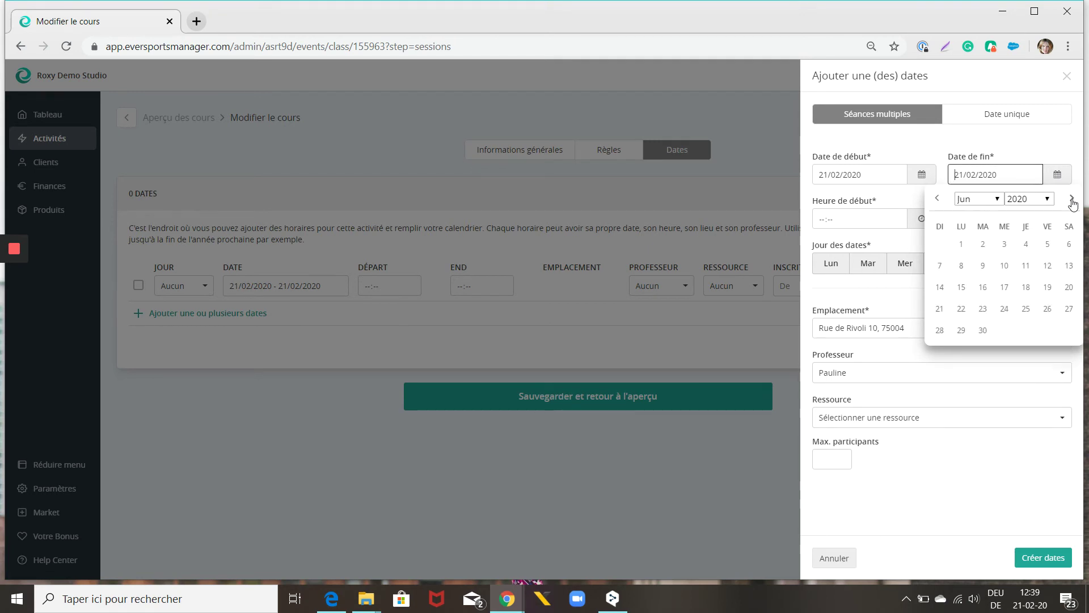
{"action": "left_click", "coordinate": [984, 332]}
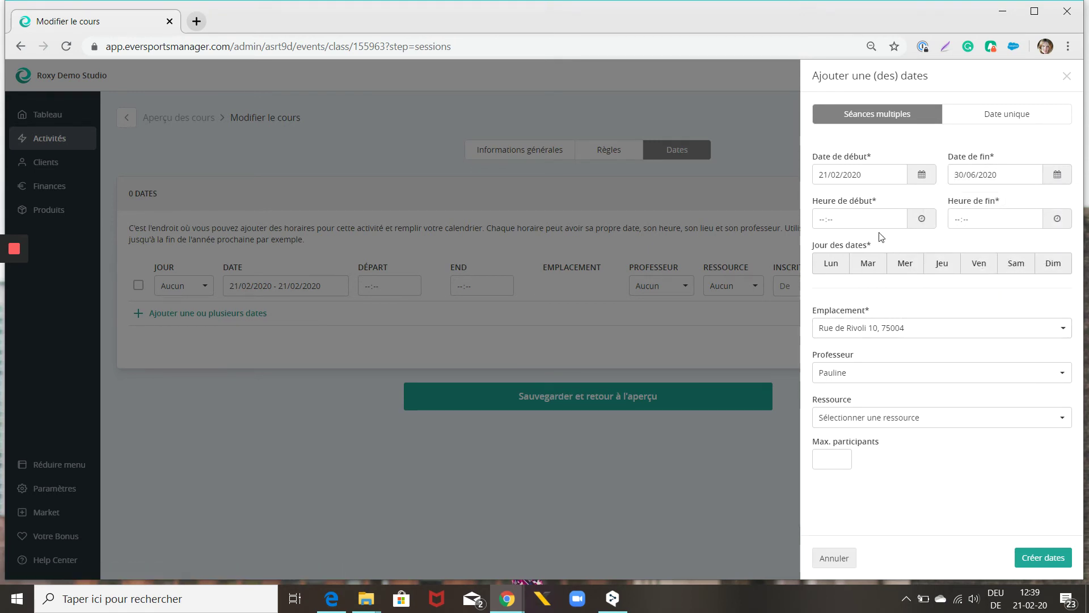
Step: Schedule the recurring sessions from 17:00 to 18:00 on Tuesdays and Thursdays
{"action": "left_click", "coordinate": [822, 221]}
{"action": "type", "text": "1000"}
{"action": "key", "text": "Tab"}
{"action": "type", "text": "1"}
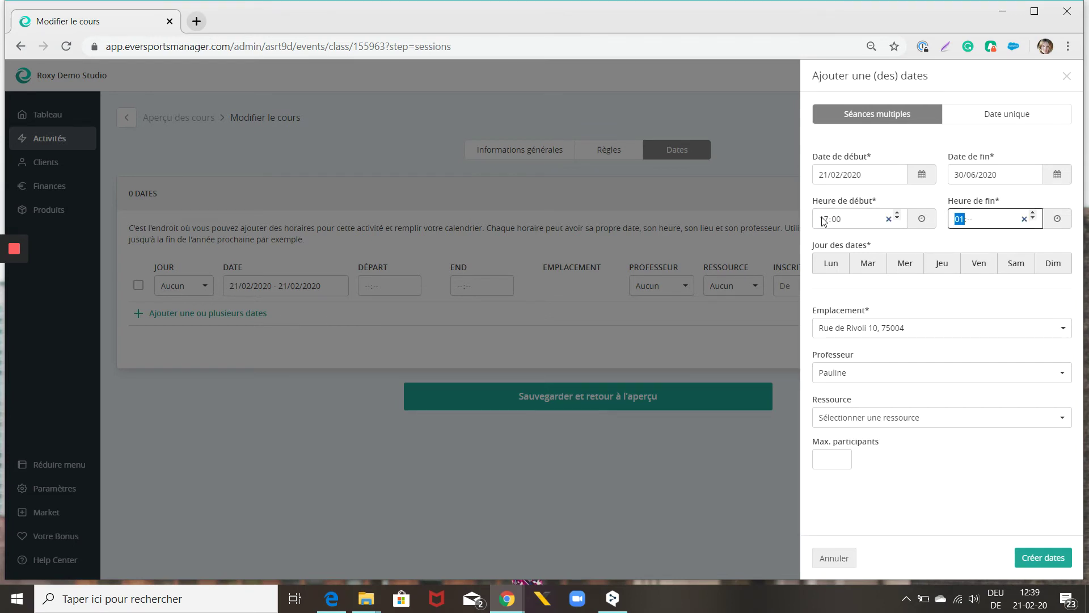
{"action": "type", "text": "8:00"}
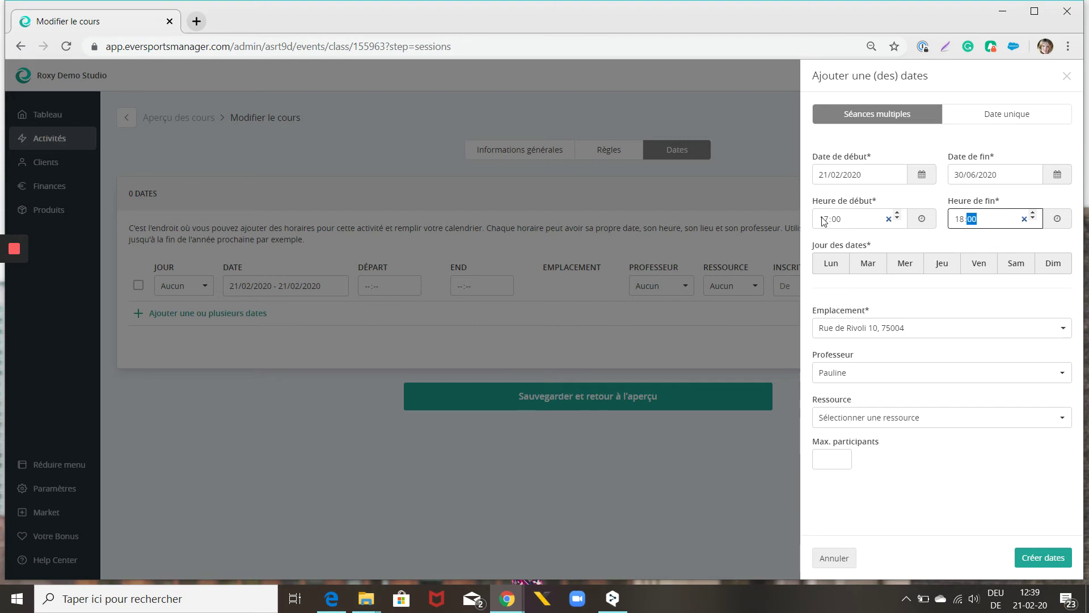
{"action": "left_click", "coordinate": [880, 244]}
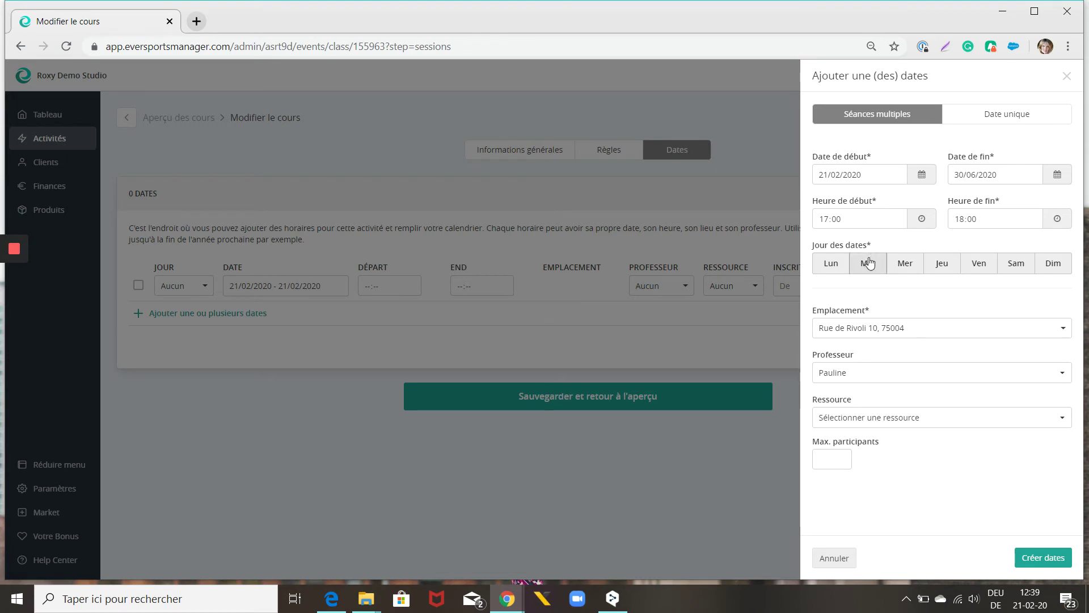
{"action": "left_click", "coordinate": [868, 264]}
{"action": "left_click", "coordinate": [954, 271]}
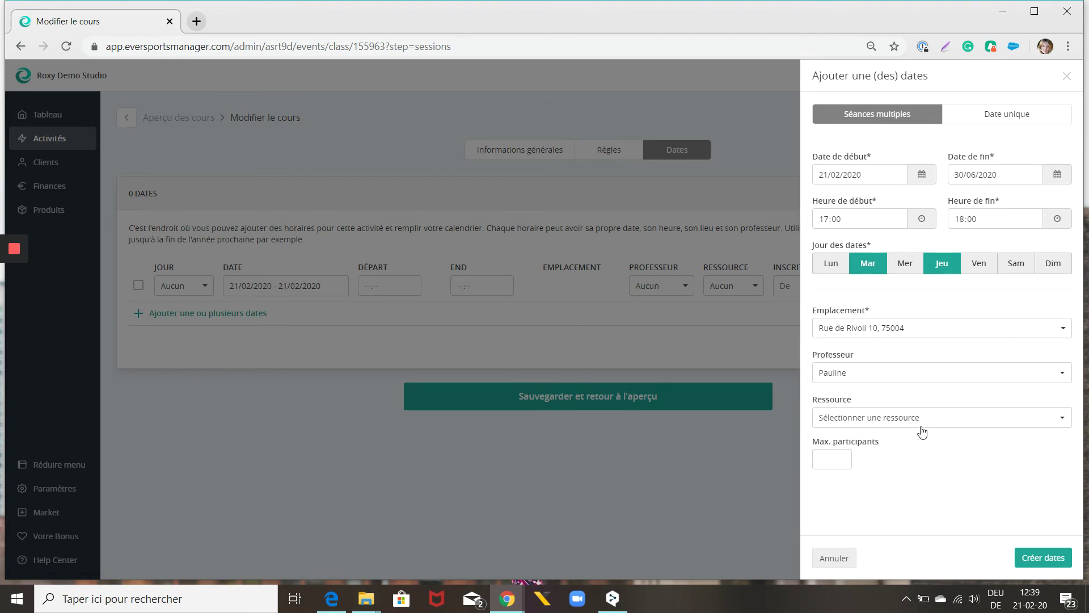
Step: Limit the Tuesday and Thursday sessions to 15 participants and create the dates
{"action": "left_click", "coordinate": [829, 460]}
{"action": "type", "text": "15"}
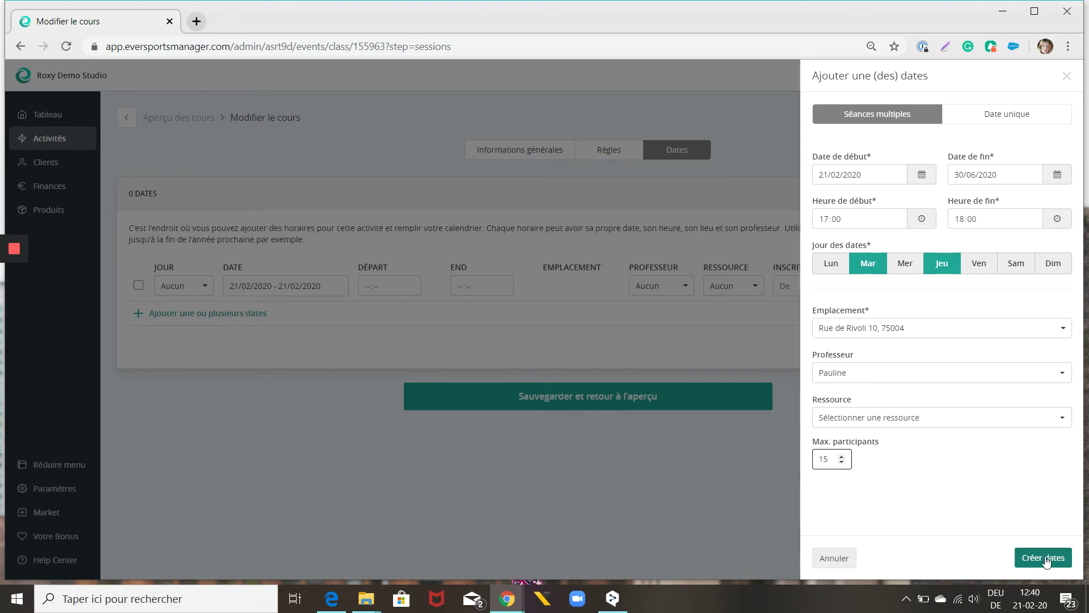
{"action": "left_click", "coordinate": [1045, 558]}
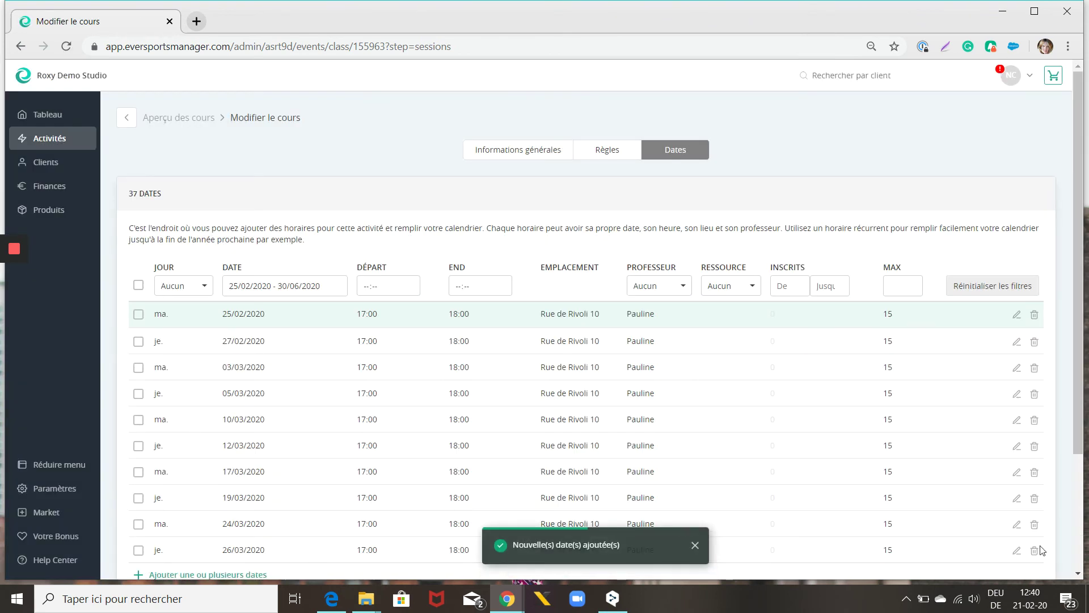
Step: Start adding a second series of recurring sessions and set its end date to 21/02/2021
{"action": "scroll", "coordinate": [840, 411], "scroll_direction": "down", "scroll_amount": 3}
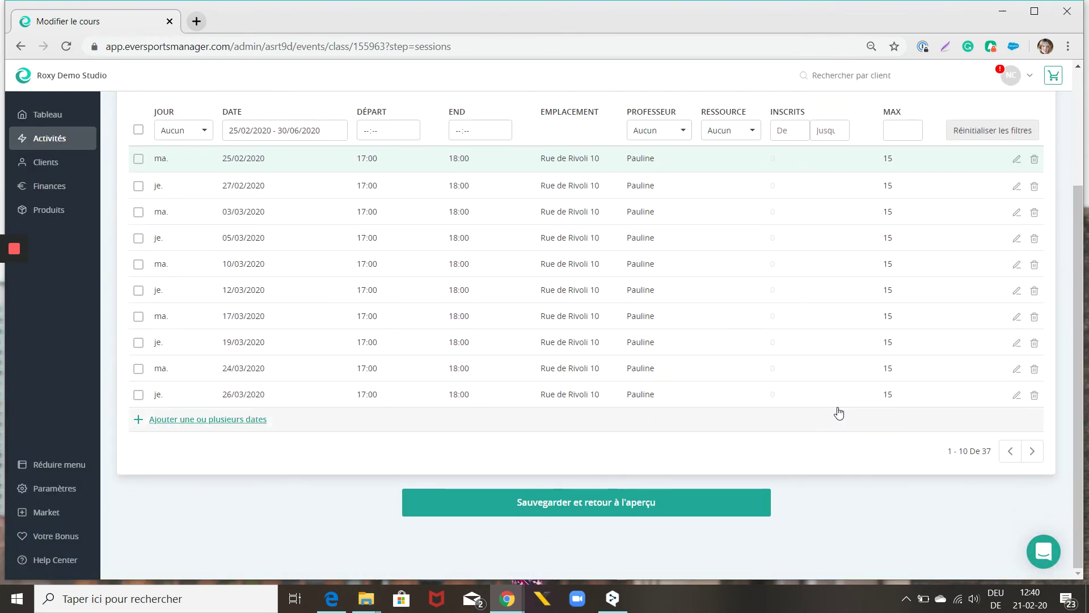
{"action": "left_click", "coordinate": [219, 419]}
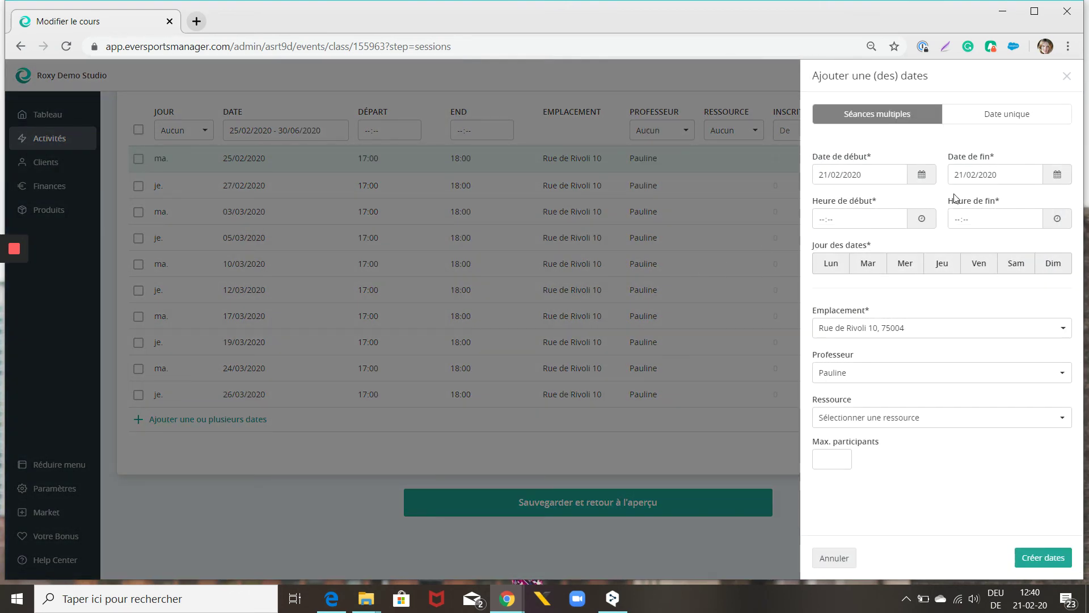
{"action": "left_click", "coordinate": [1036, 171]}
{"action": "type", "text": "1"}
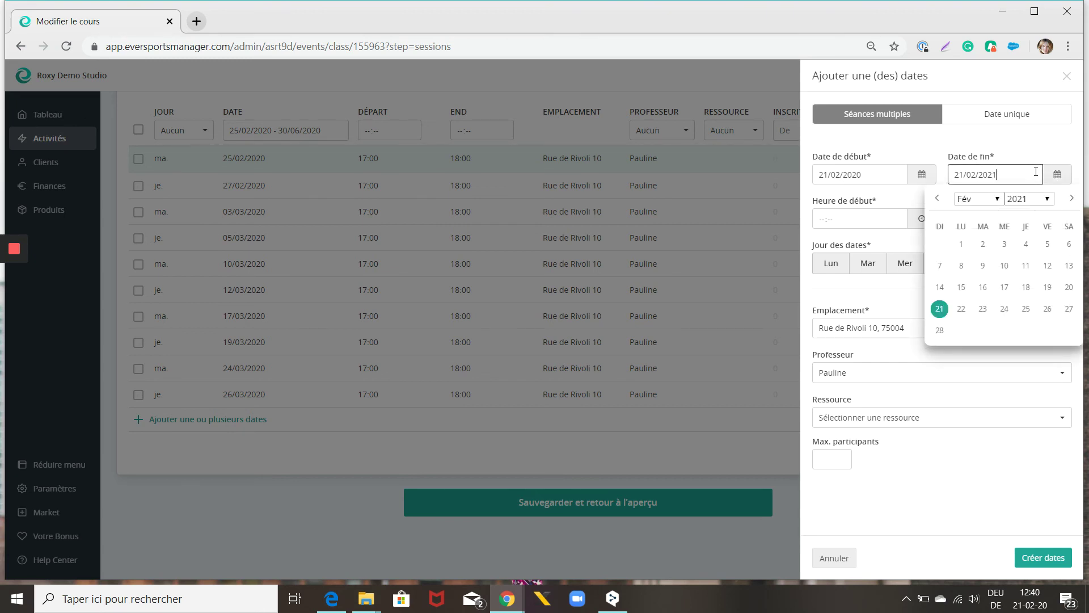
{"action": "key", "text": "Return"}
Step: Schedule the second series from 19:00 to 20:00 on Mondays and Wednesdays
{"action": "left_click", "coordinate": [826, 226]}
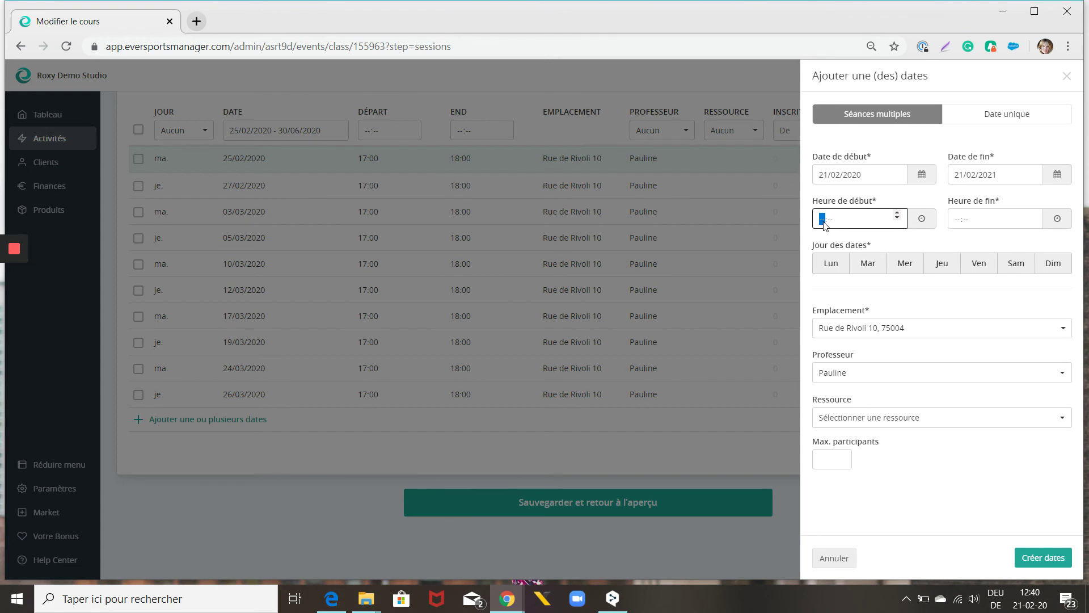
{"action": "type", "text": "1900"}
{"action": "key", "text": "Tab"}
{"action": "type", "text": "20:"}
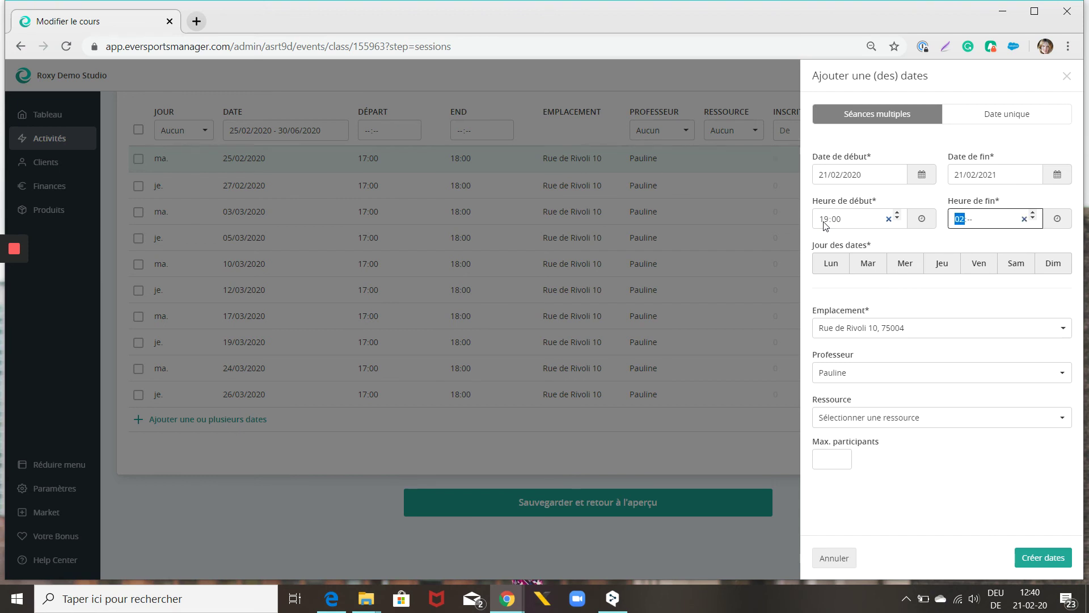
{"action": "type", "text": "00"}
{"action": "left_click", "coordinate": [830, 268]}
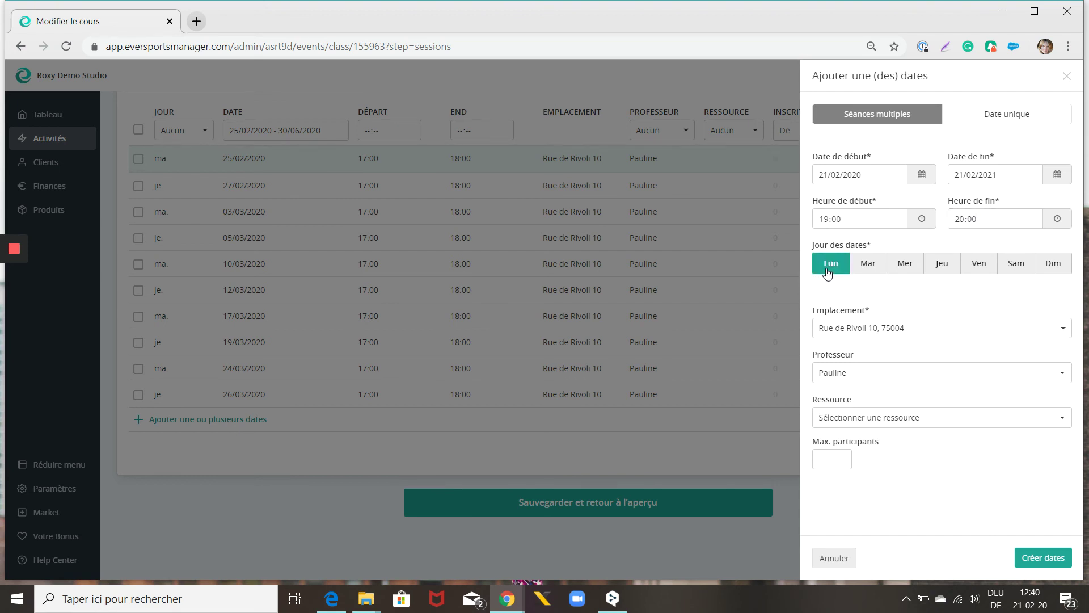
{"action": "left_click", "coordinate": [906, 269]}
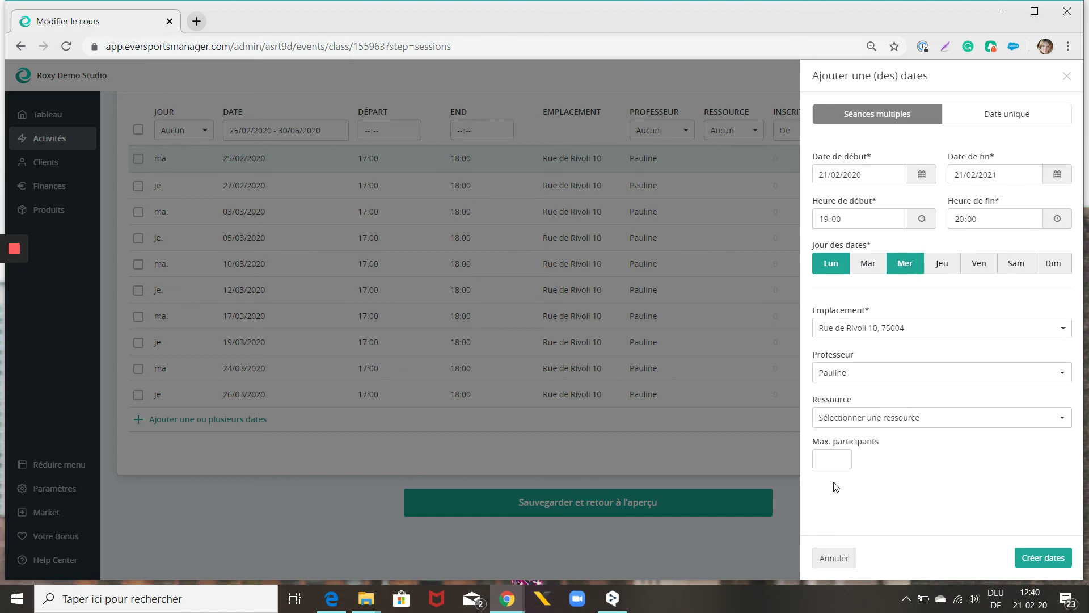
Step: Create the second series of dates with a maximum of 15 participants, and save the course to return to the overview
{"action": "left_click", "coordinate": [825, 461]}
{"action": "type", "text": "15"}
{"action": "left_click", "coordinate": [1040, 559]}
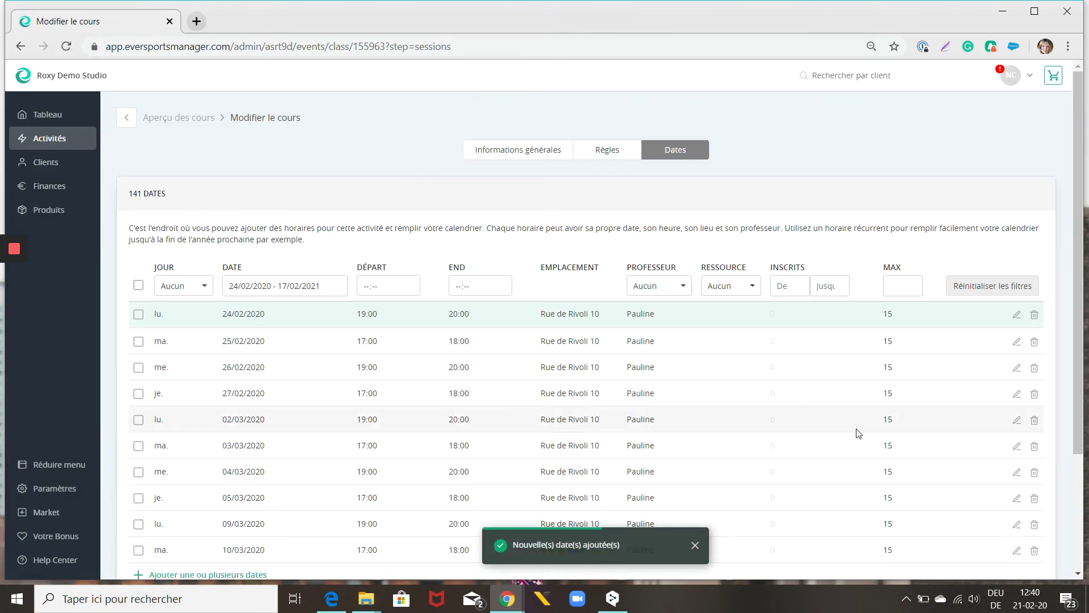
{"action": "scroll", "coordinate": [856, 433], "scroll_direction": "down", "scroll_amount": 3}
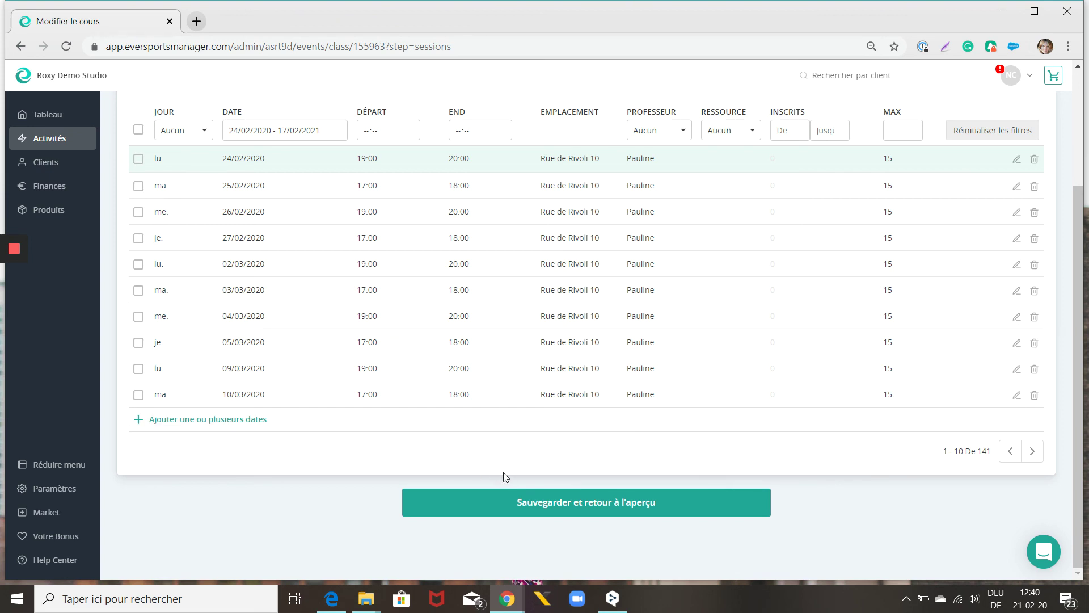
{"action": "left_click", "coordinate": [579, 502]}
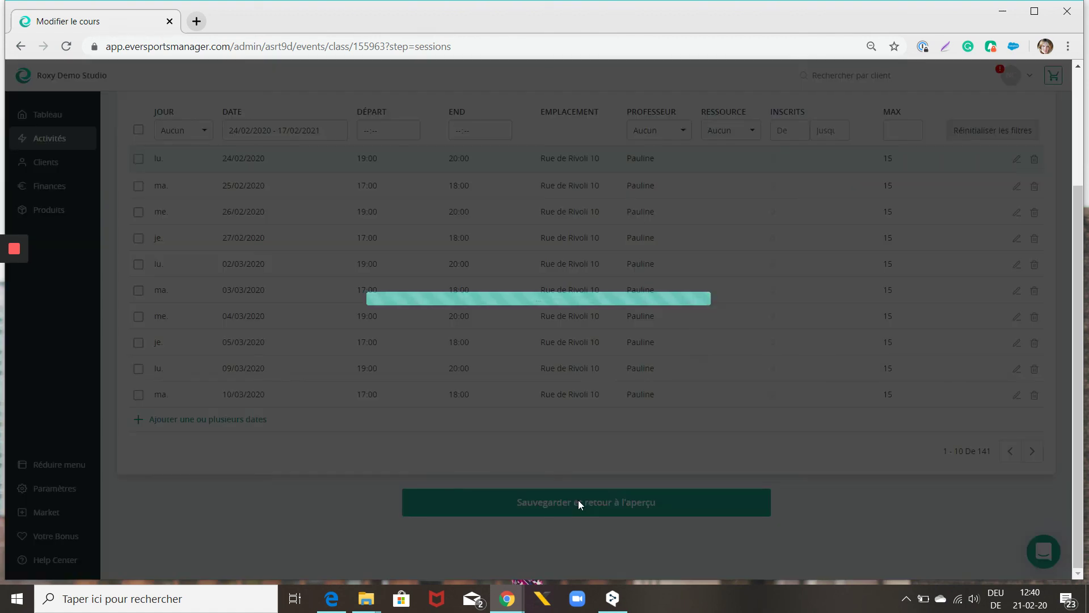